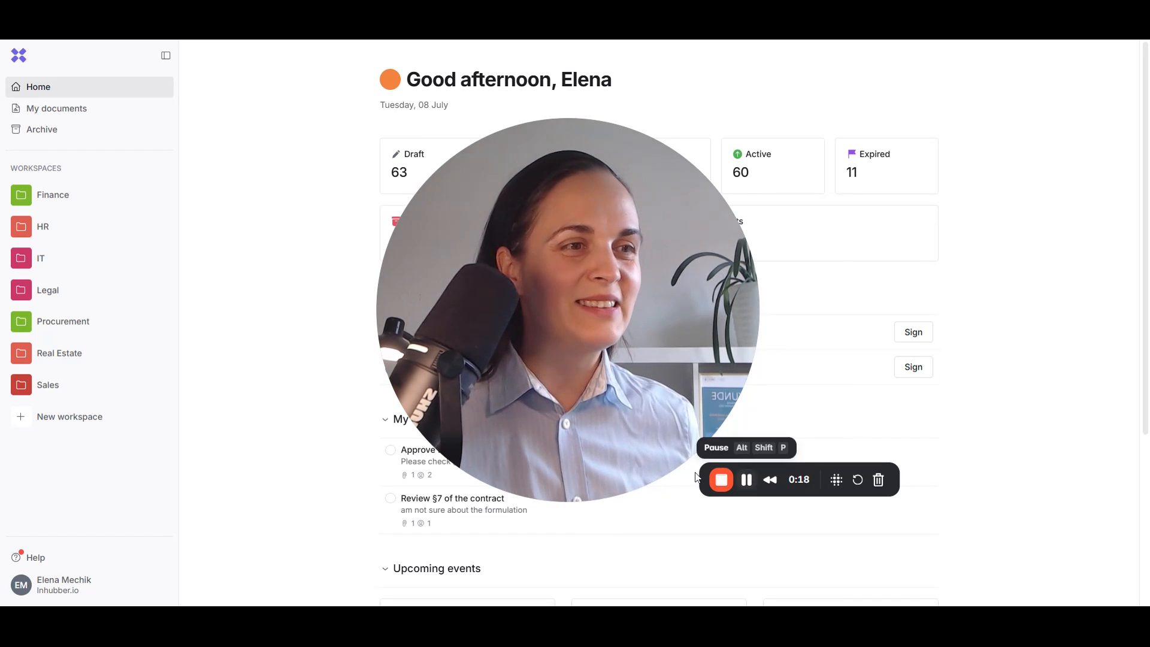
Step: Expand the Procurement workspace and open the MSA folder's document list
left_click(548, 475)
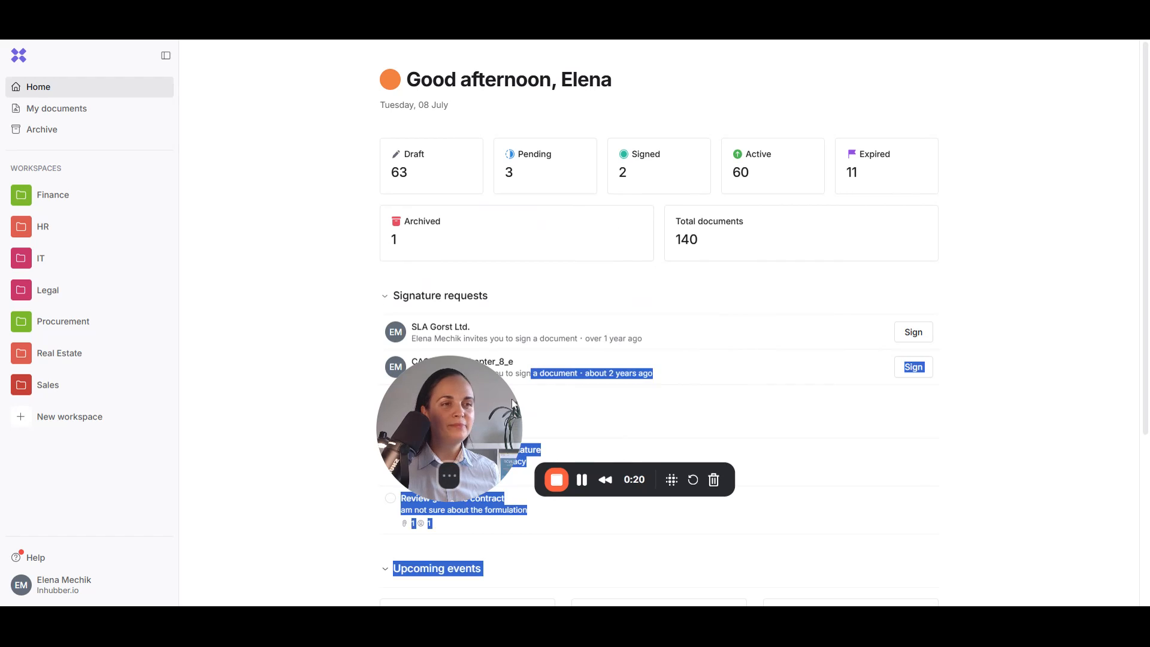
left_click_drag(471, 418, 114, 534)
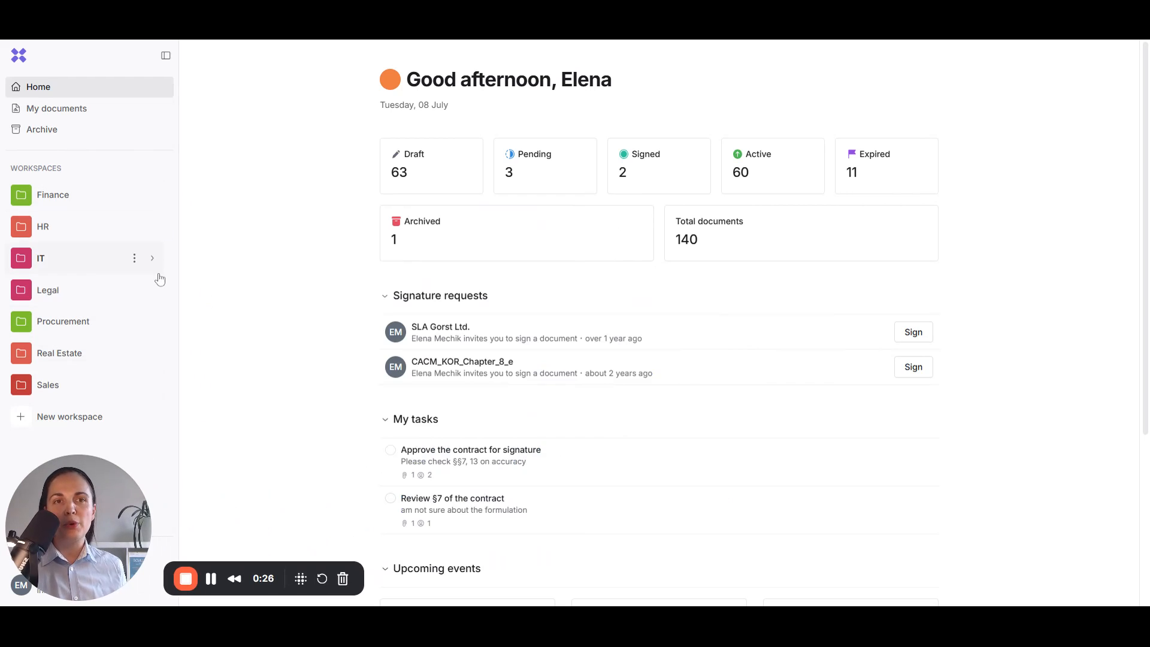
left_click(155, 323)
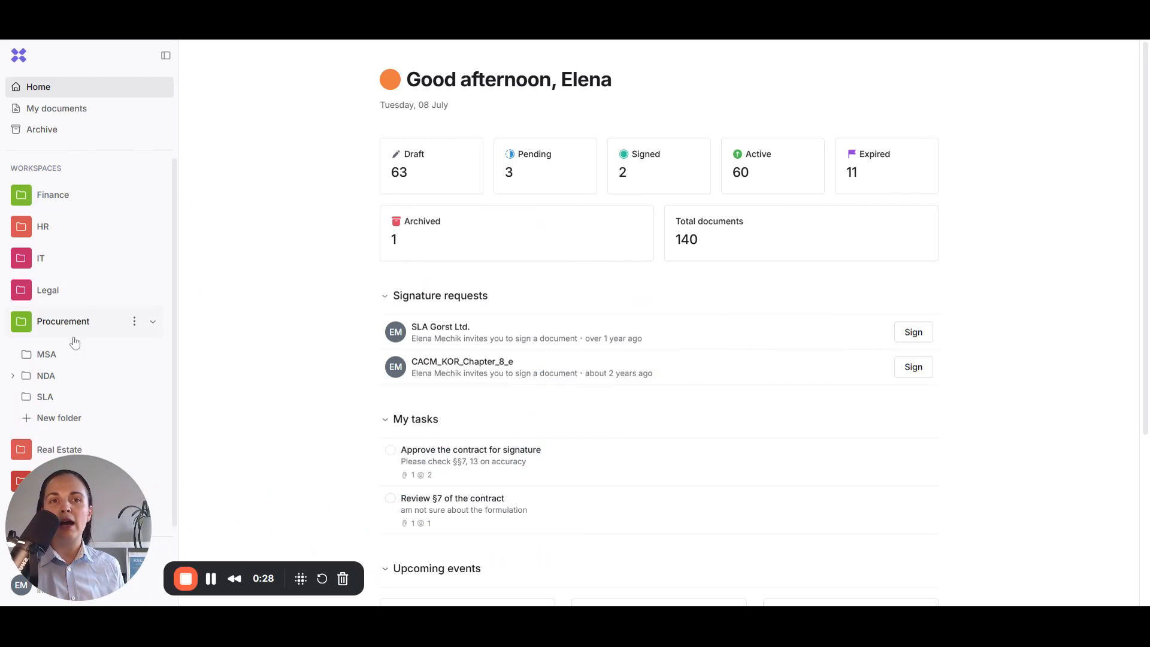
left_click(43, 358)
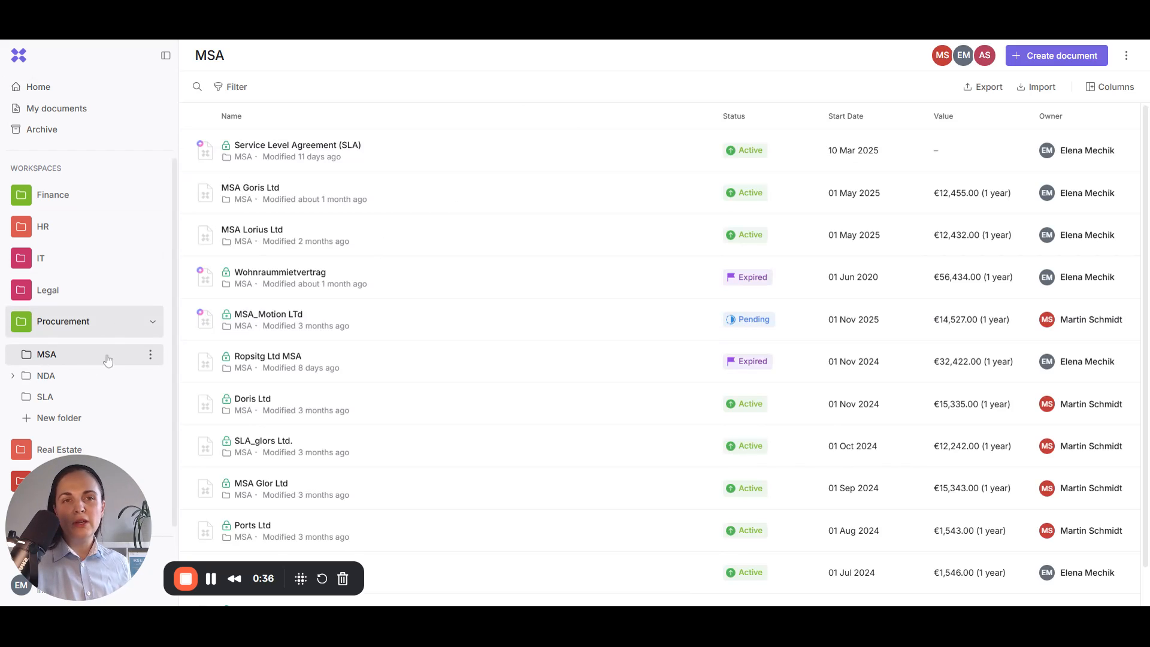
Step: Start a new document in MSA, keeping Default as the document type
left_click(1091, 57)
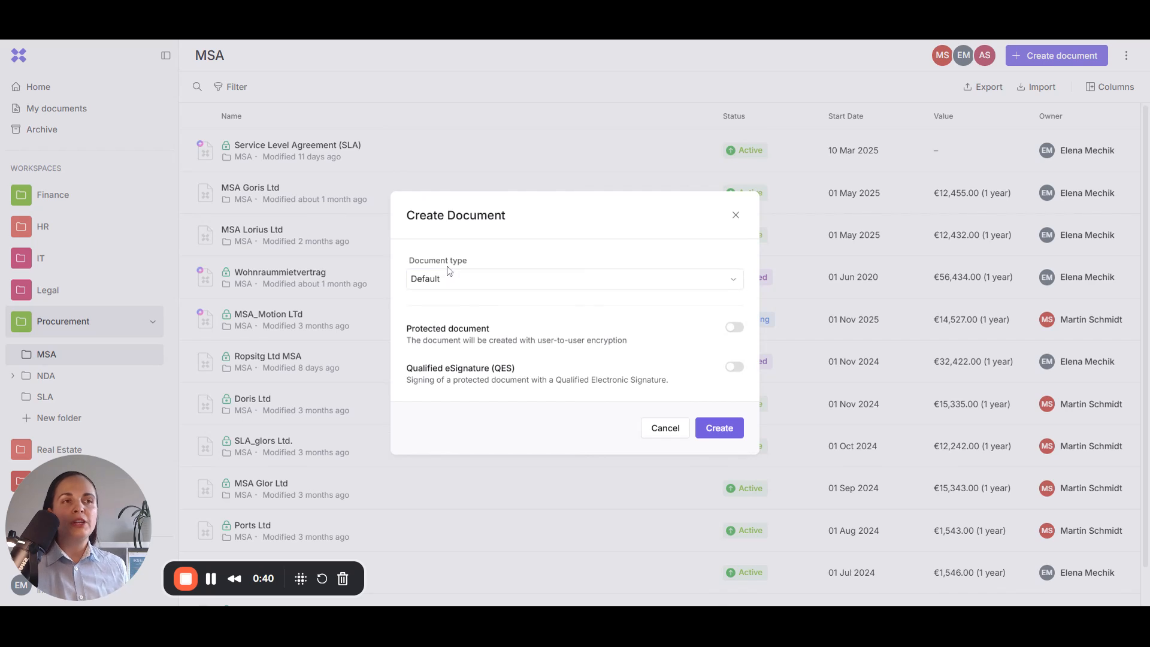
left_click(452, 283)
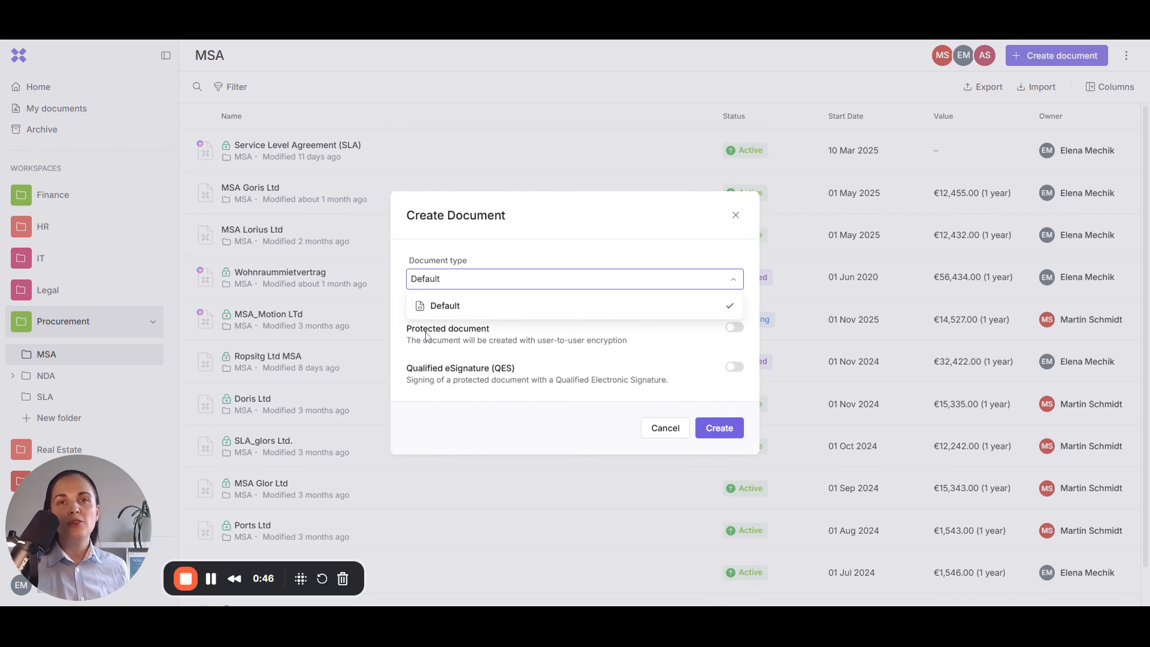
left_click(492, 256)
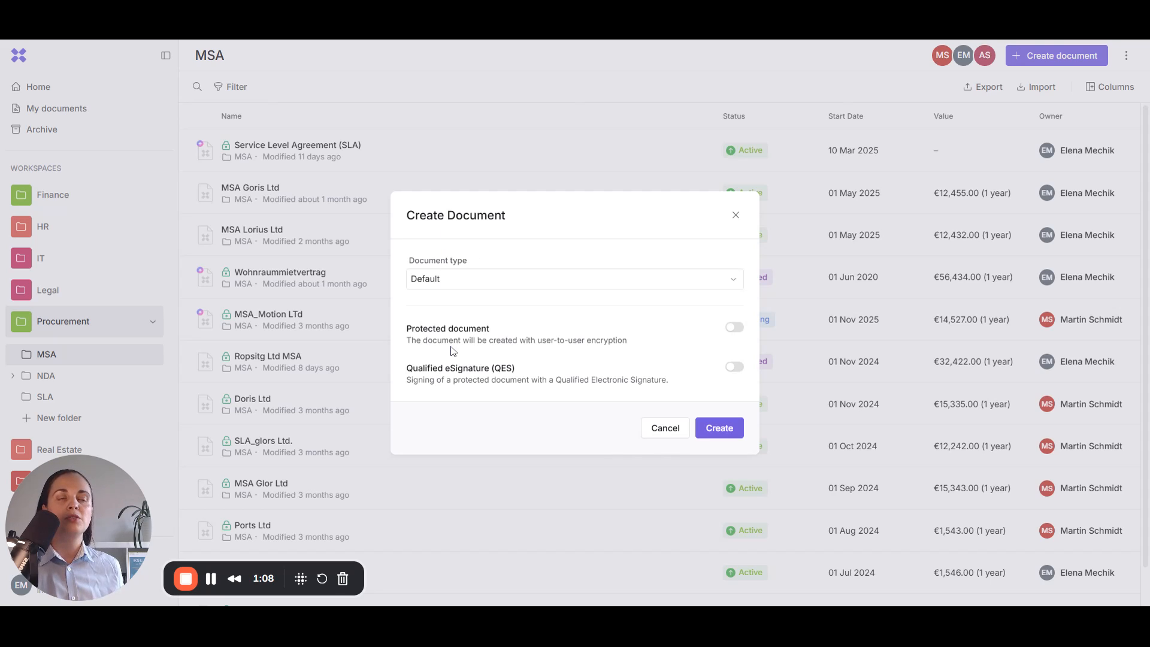
Step: Create the draft document and open its Cancellation Option date field under Custom fields
left_click(726, 429)
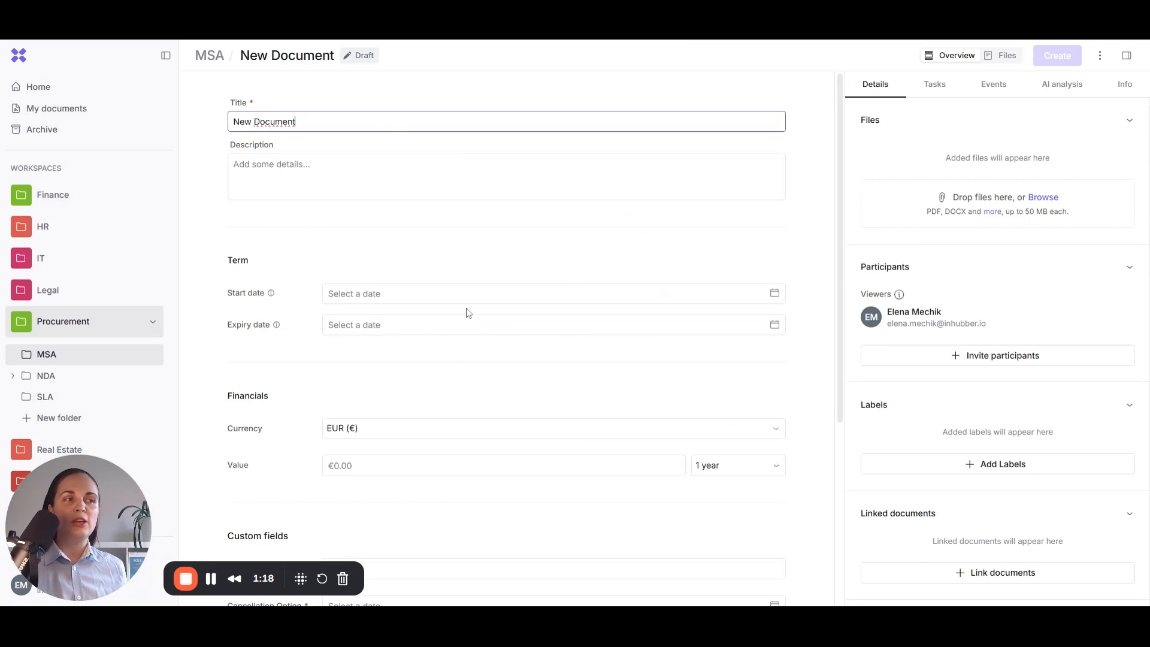
scroll(253, 256, "down", 5)
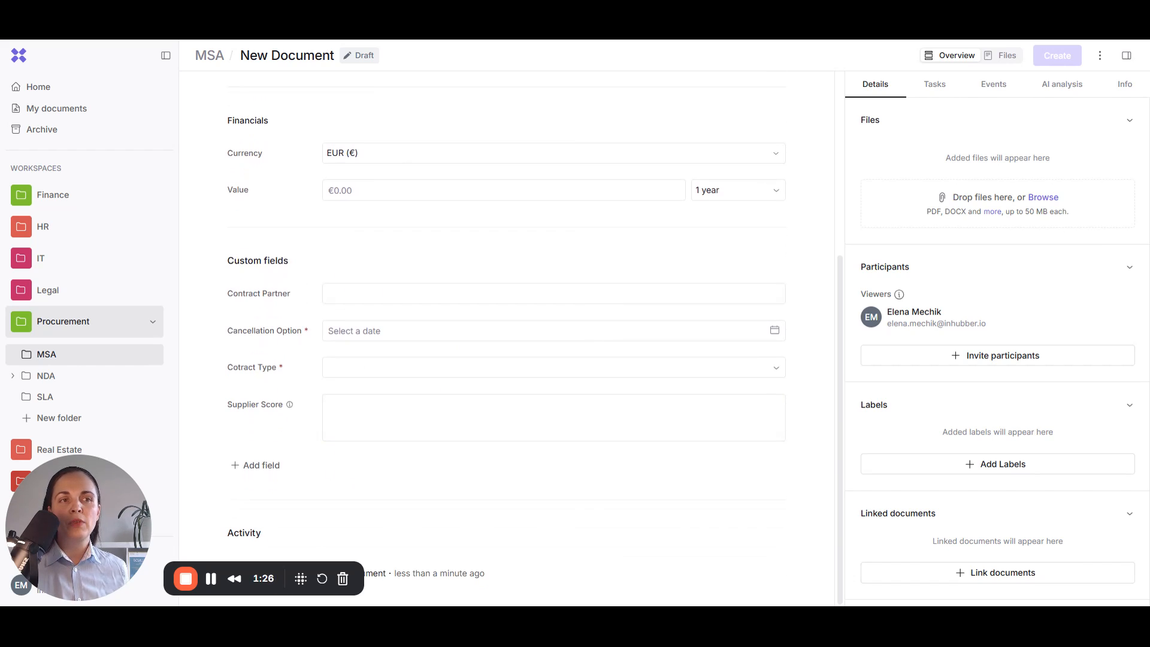
double_click(306, 331)
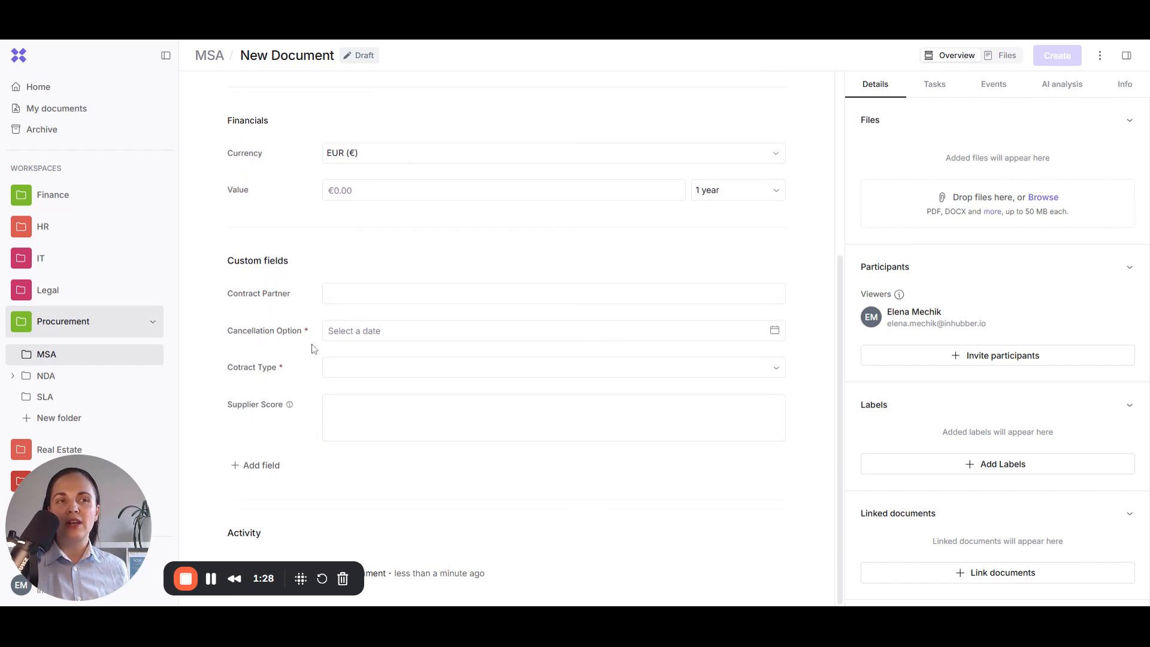
left_click(307, 329)
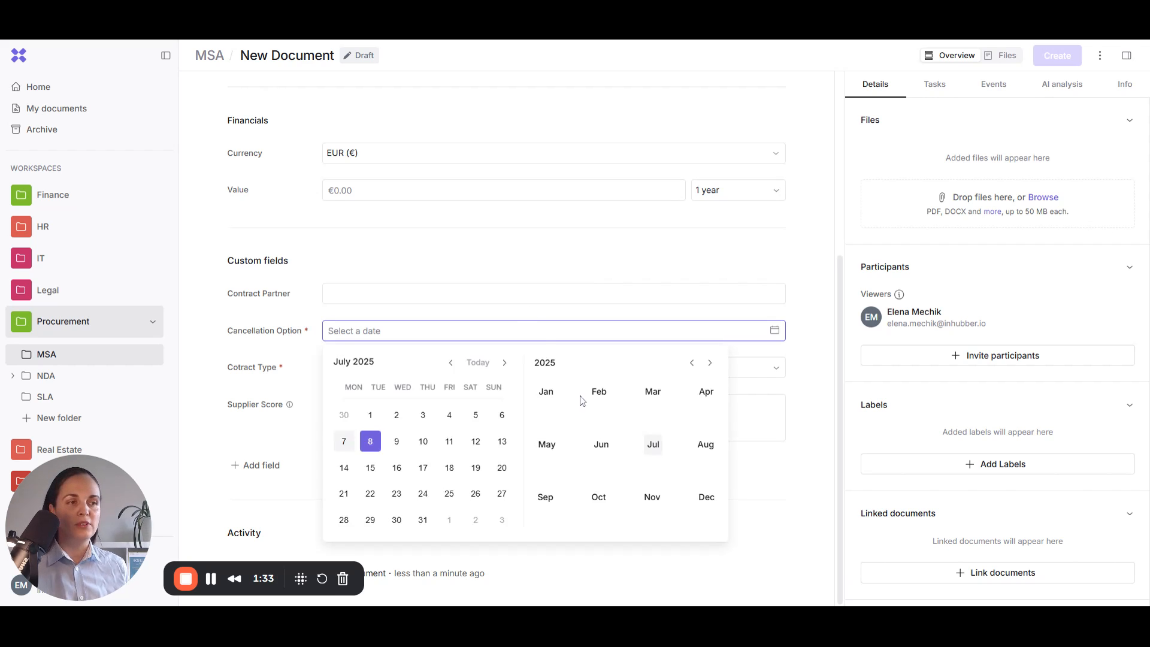
Step: Set Cancellation Option to 30 November 2025 with an event CO repeating every year
left_click(652, 497)
left_click(502, 519)
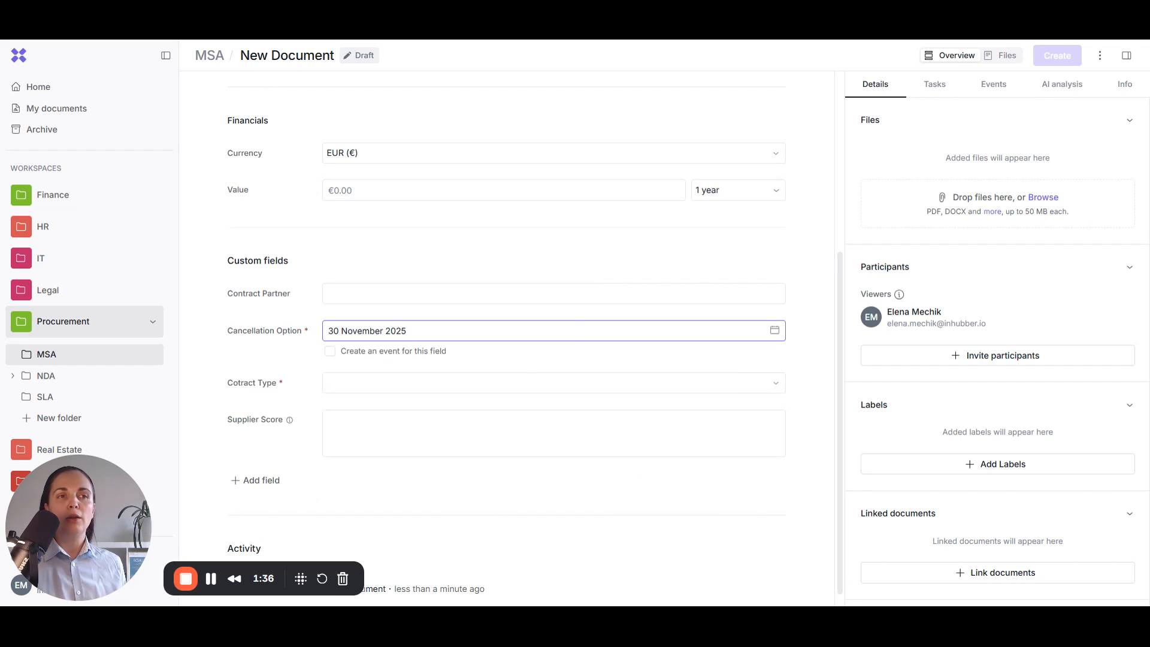
left_click(329, 351)
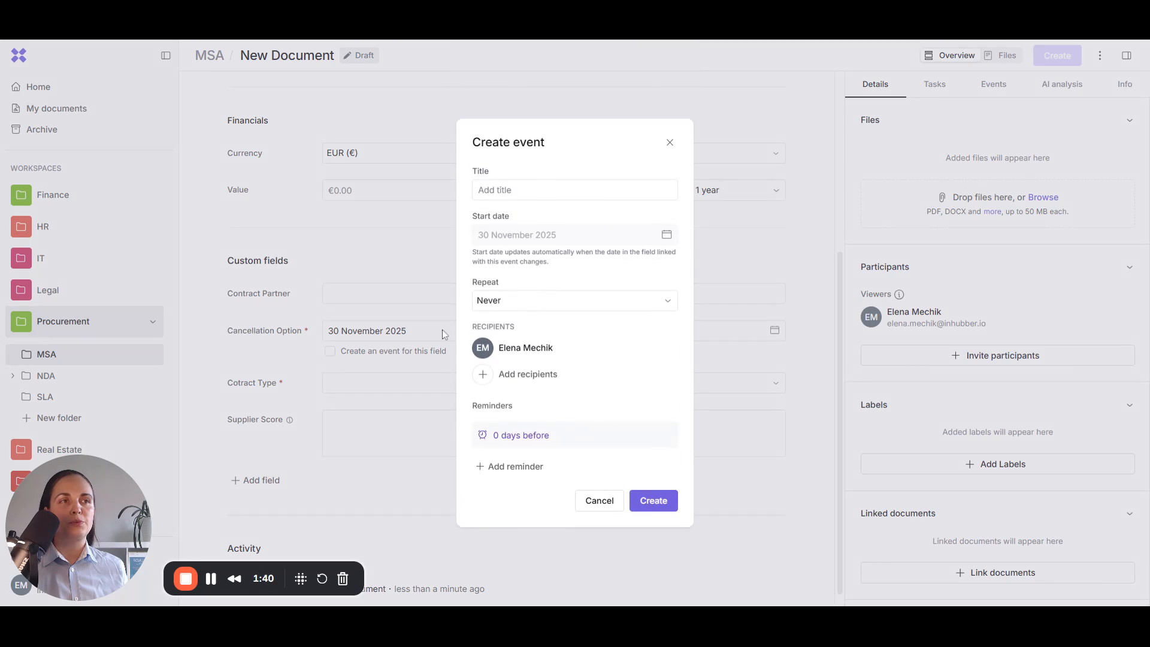
type("CO")
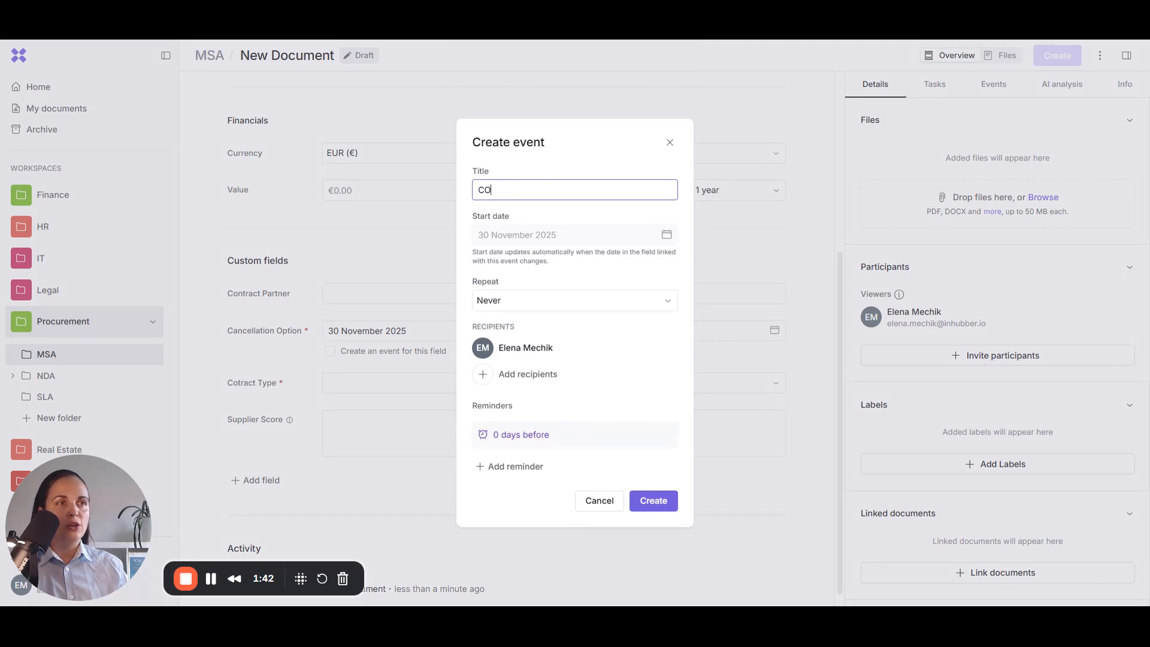
left_click(505, 301)
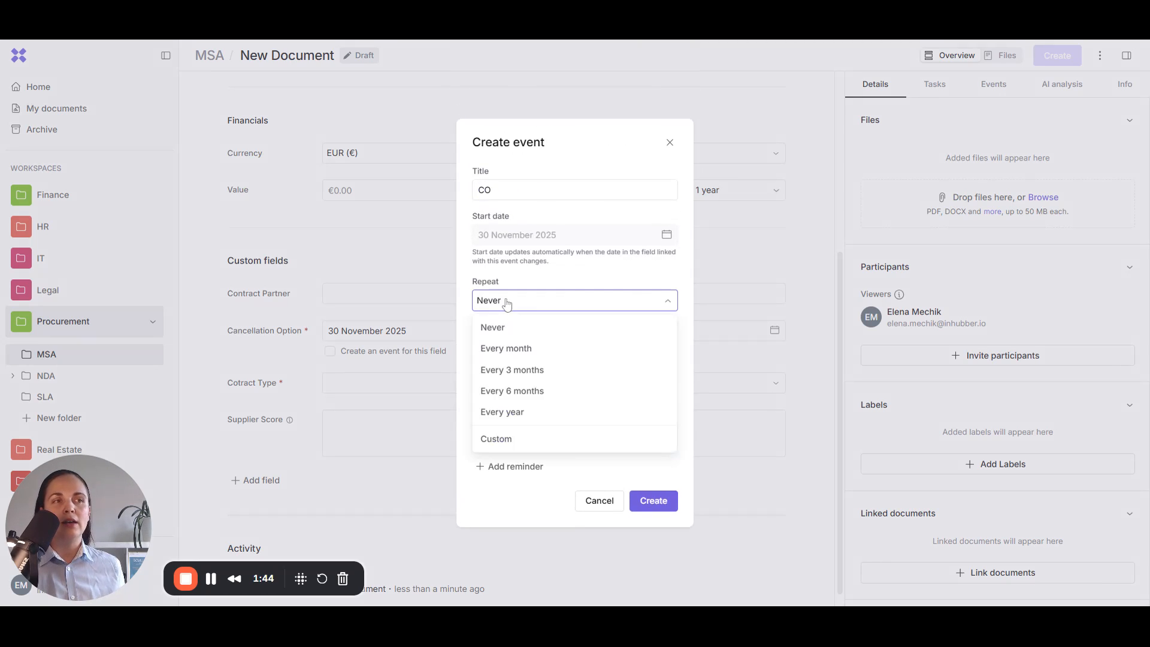
left_click(511, 413)
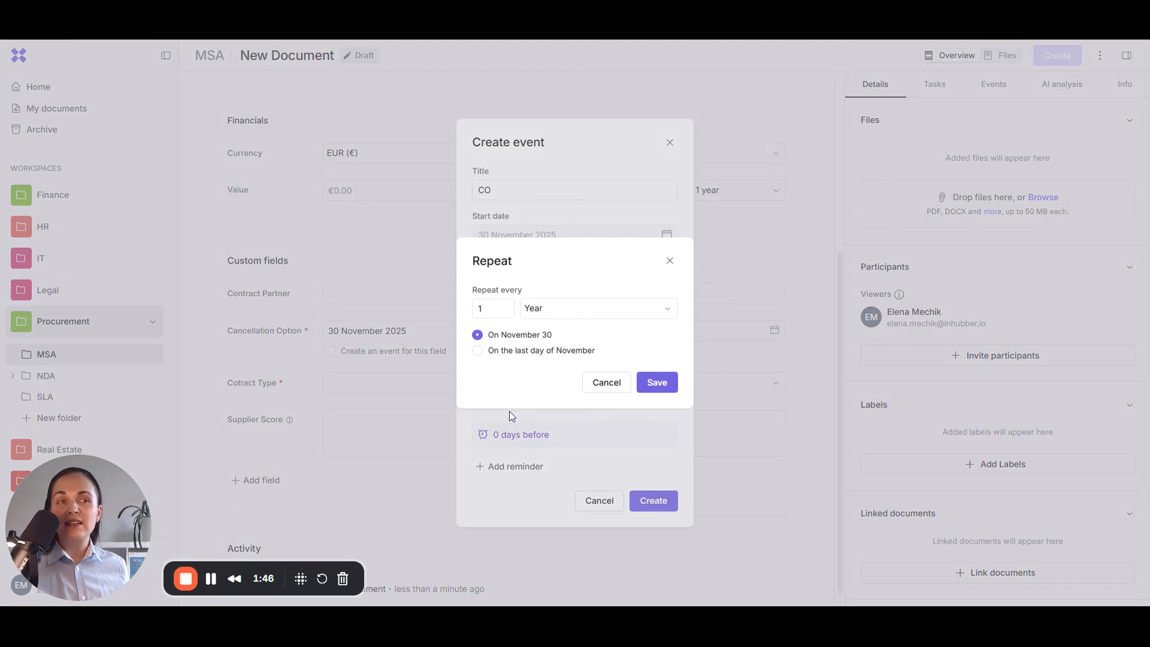
left_click(656, 383)
mouse_move(491, 373)
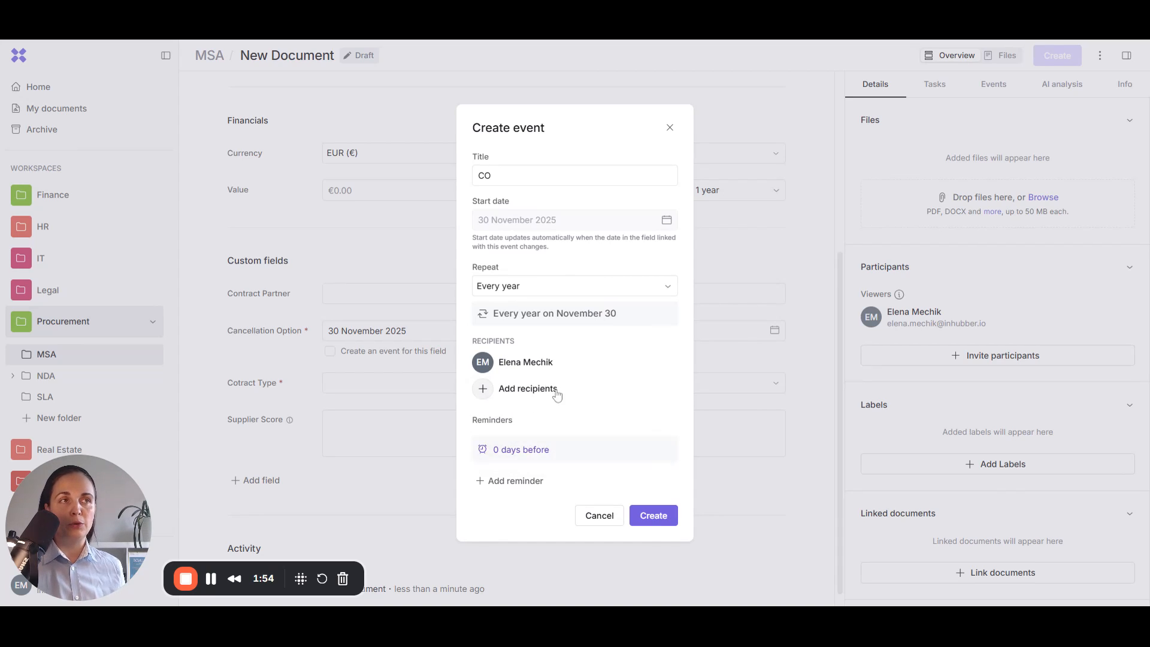
Step: Add a 1 month before reminder to the CO event, described as 'check or cancel'
left_click(512, 481)
type("1")
left_click(560, 465)
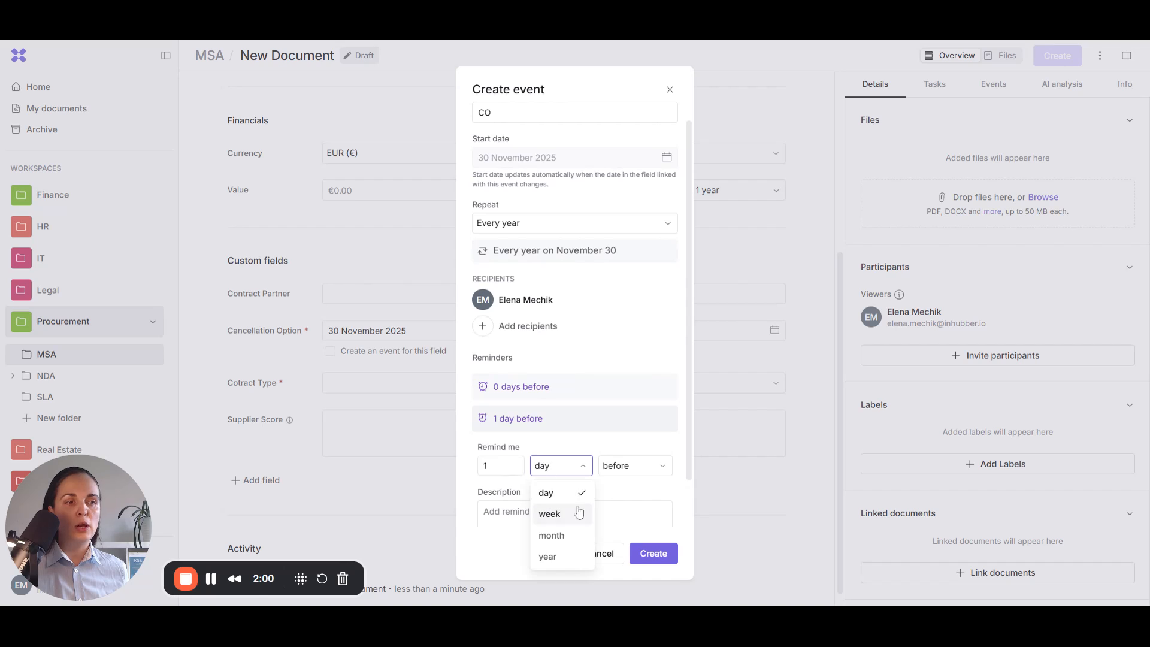
left_click(551, 535)
left_click(540, 521)
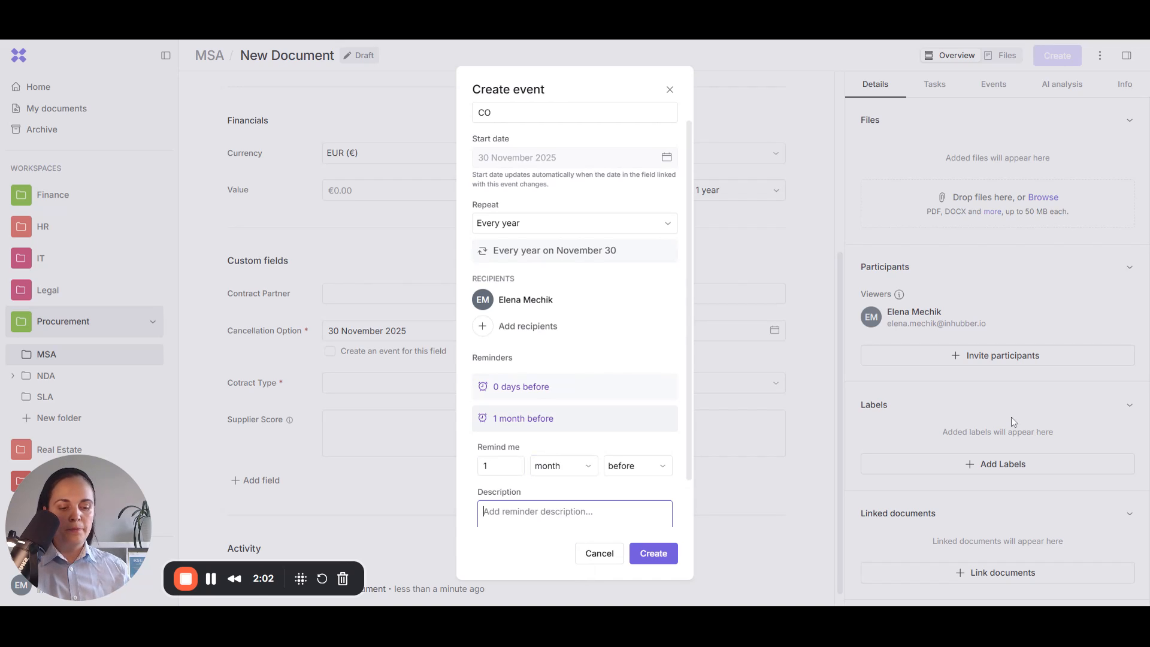
type("check or")
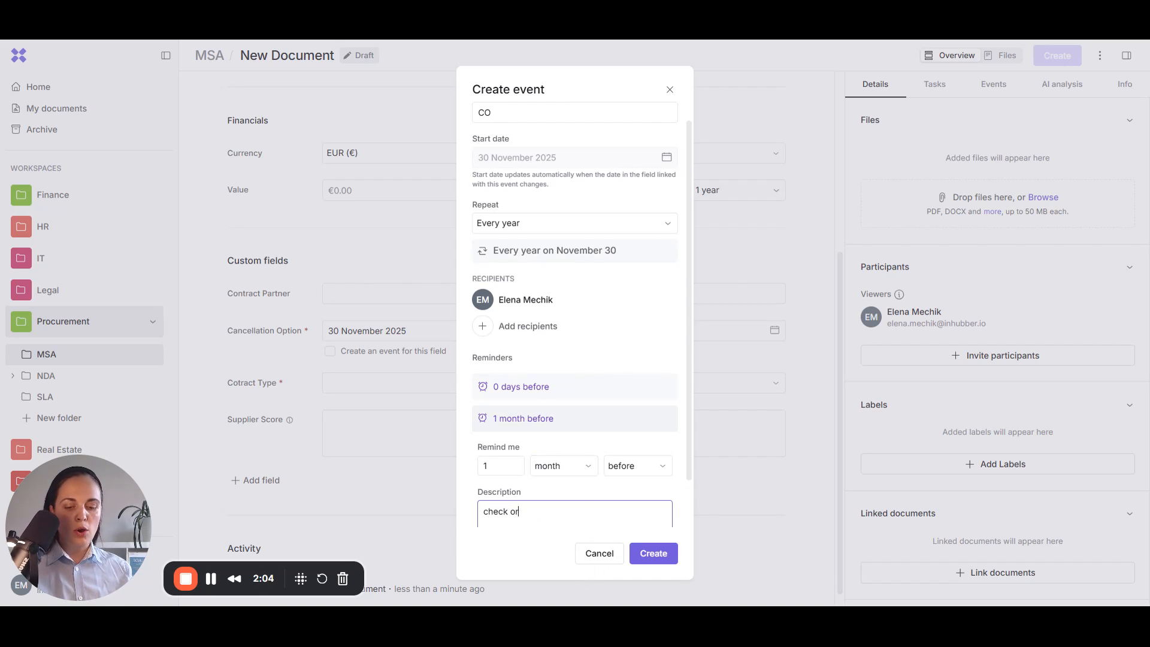
type(" cancel")
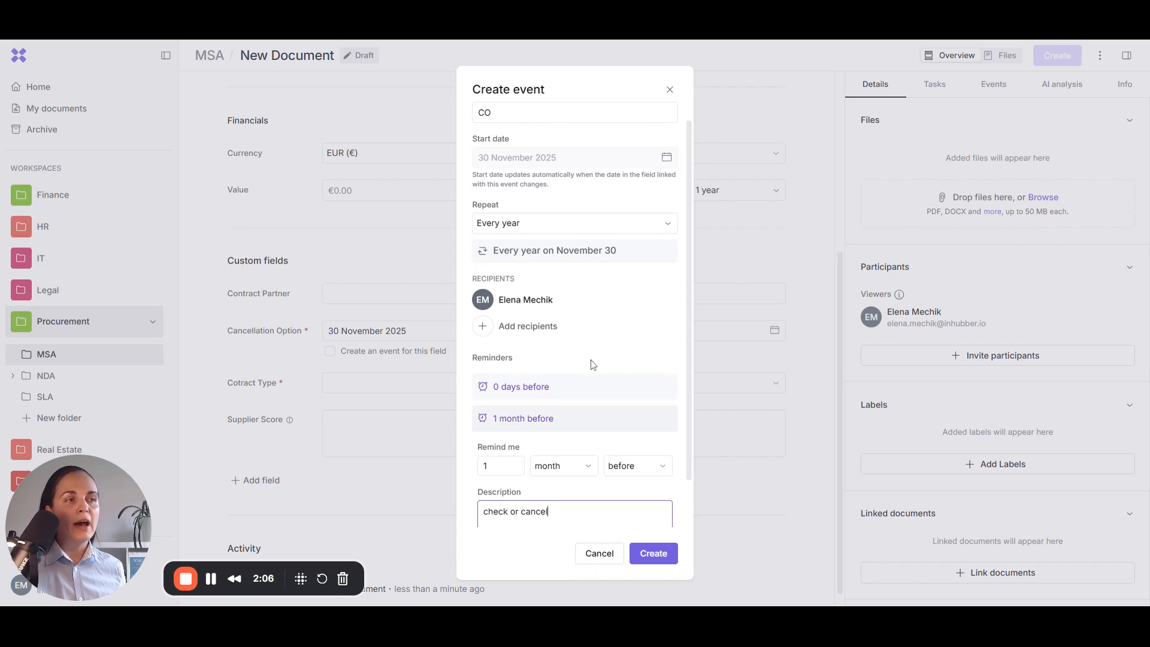
scroll(590, 363, "down", 1)
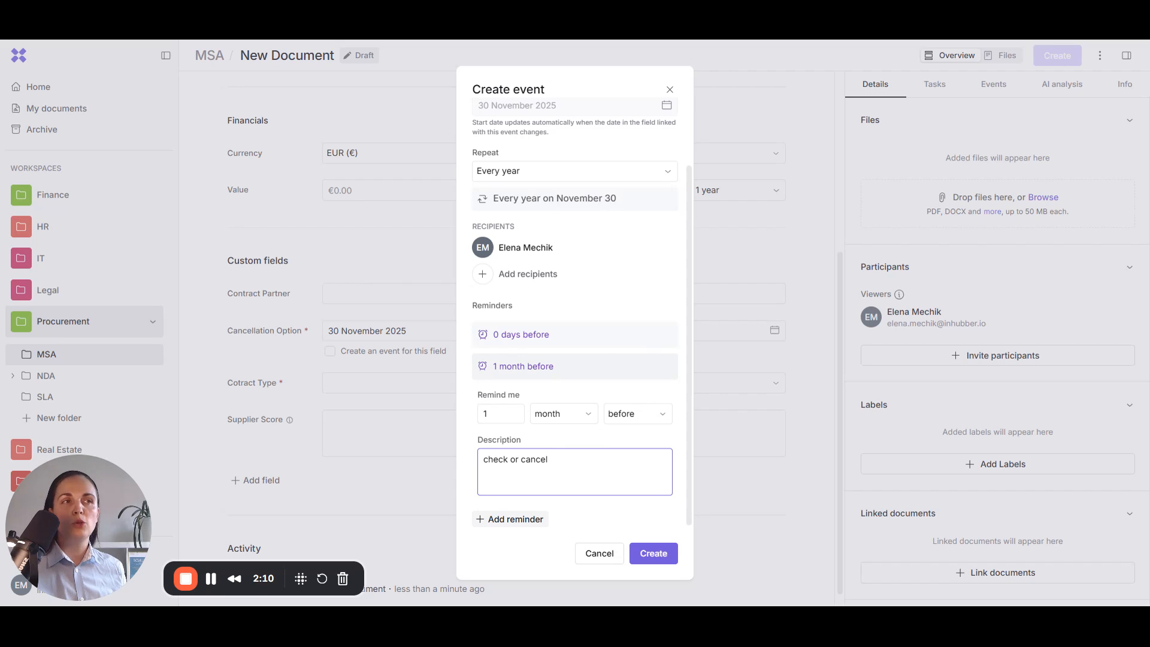
scroll(542, 381, "up", 2)
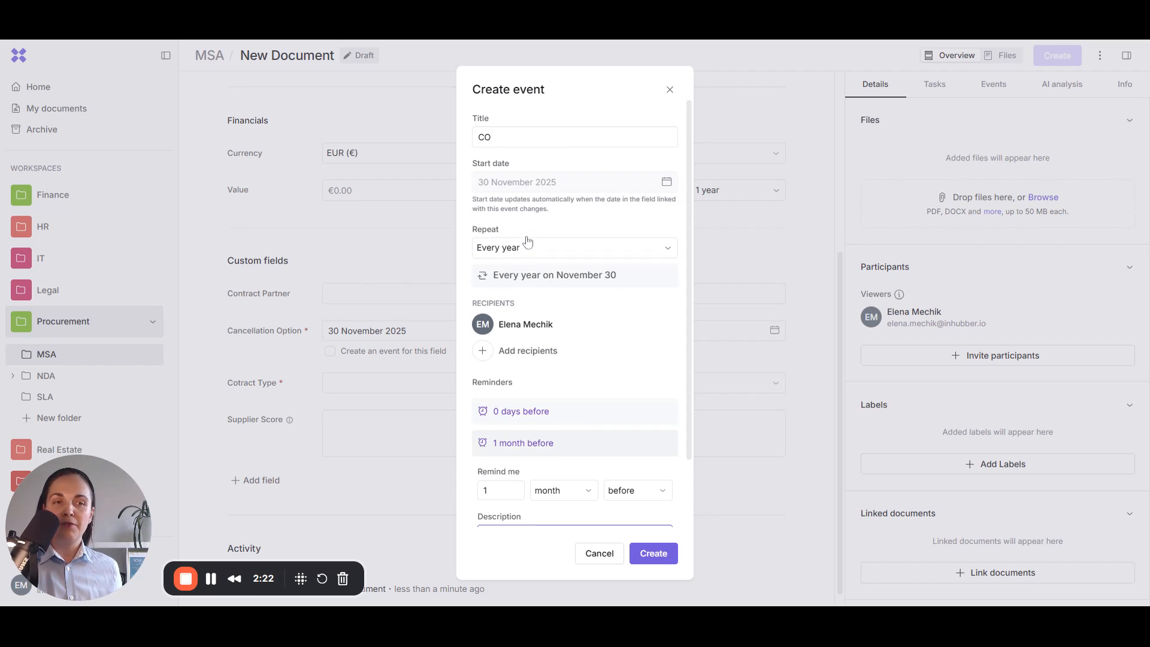
scroll(515, 338, "down", 2)
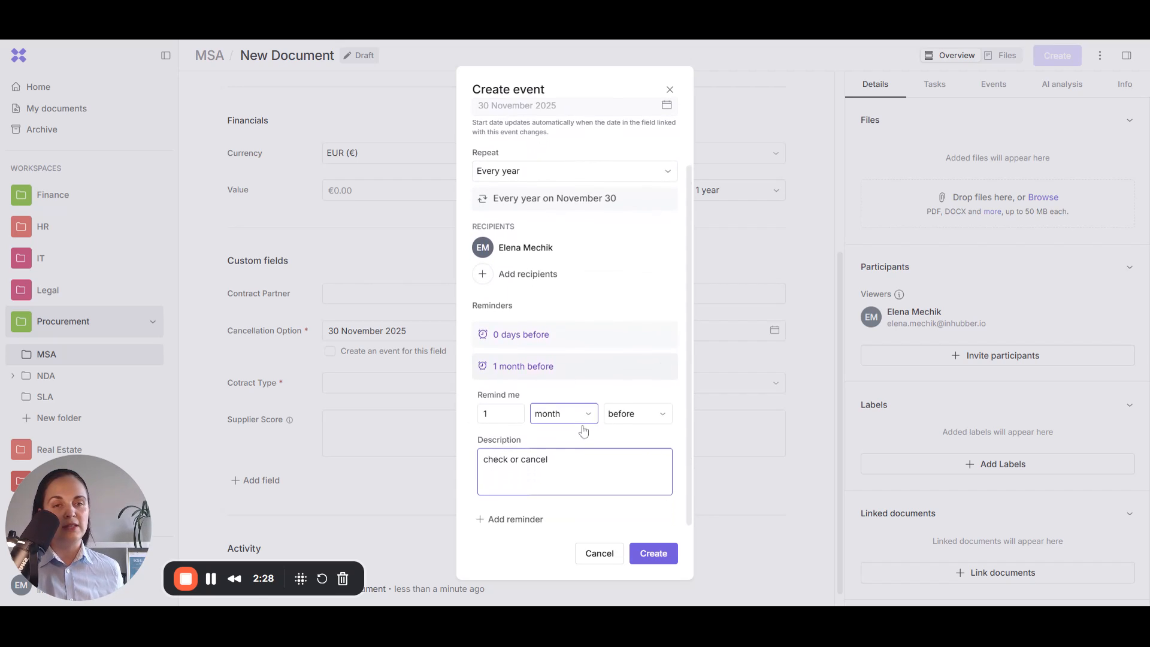
Step: Save the CO event, then check its 1 month before reminder and calendar options in Events
left_click(655, 551)
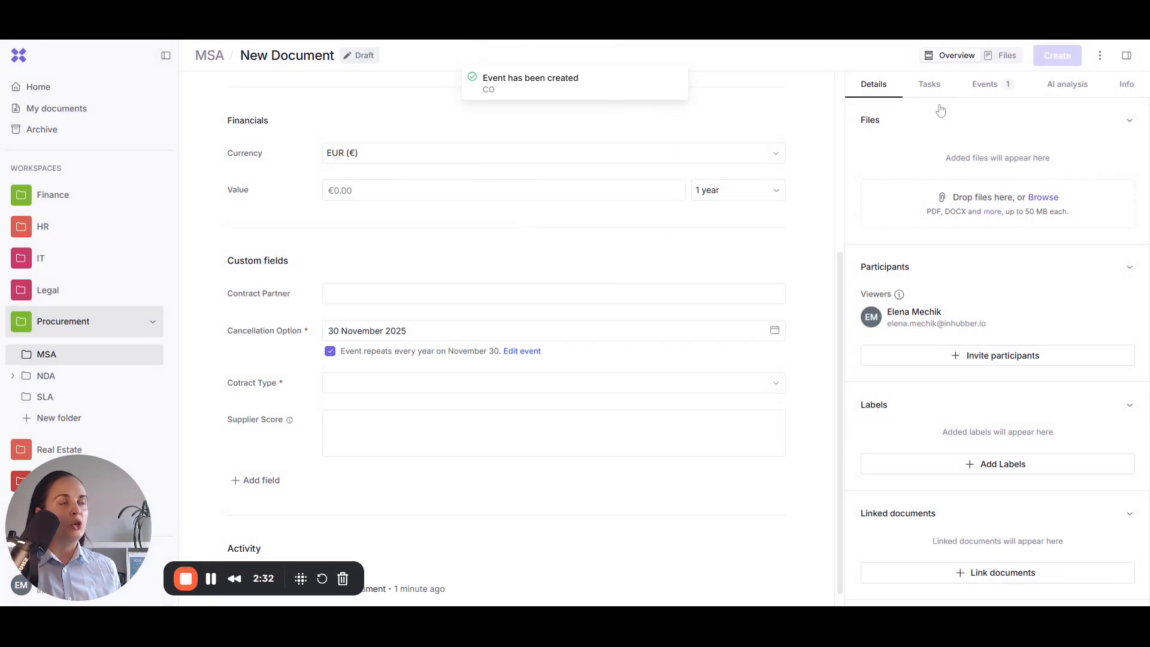
left_click(986, 89)
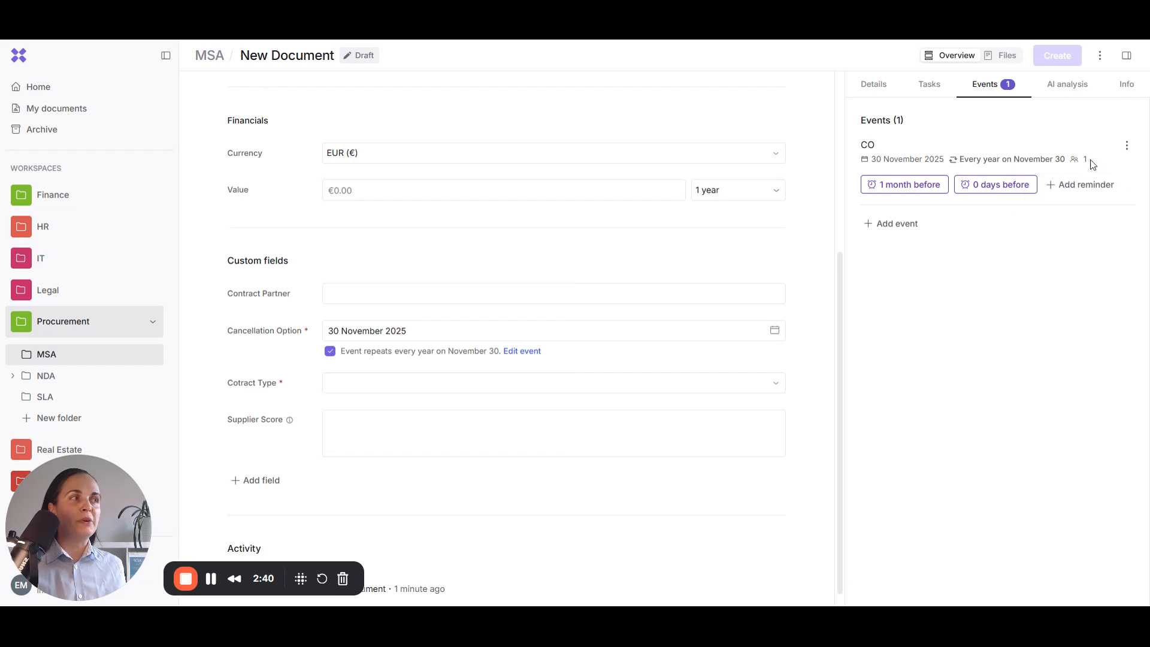
left_click(882, 193)
left_click(904, 245)
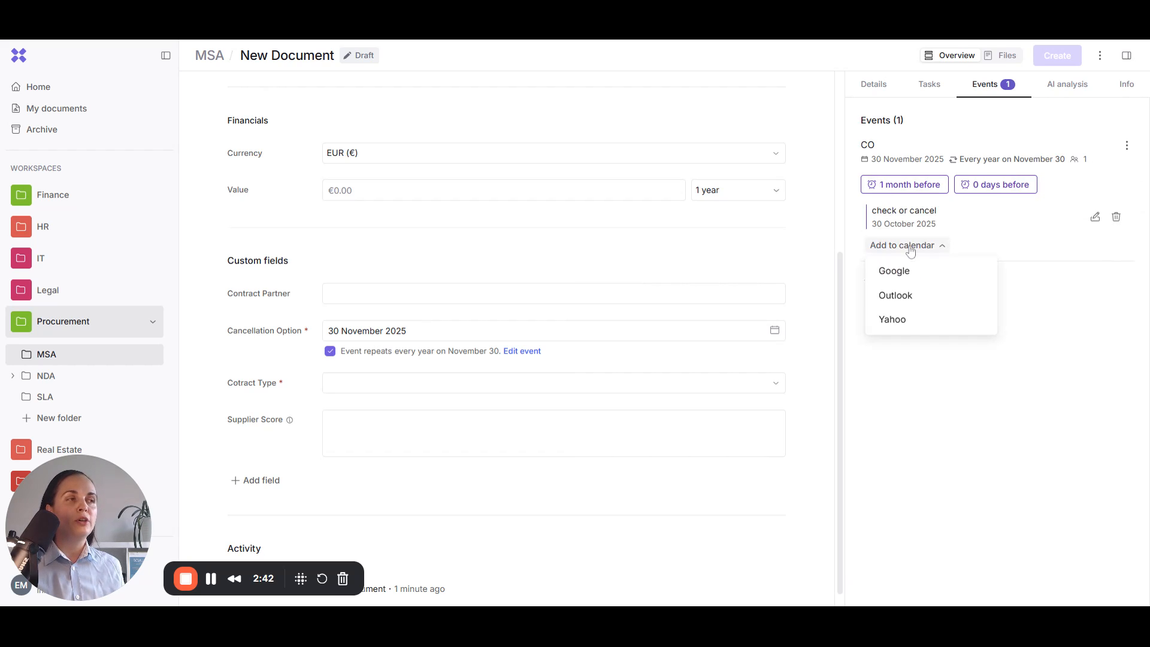
left_click(916, 297)
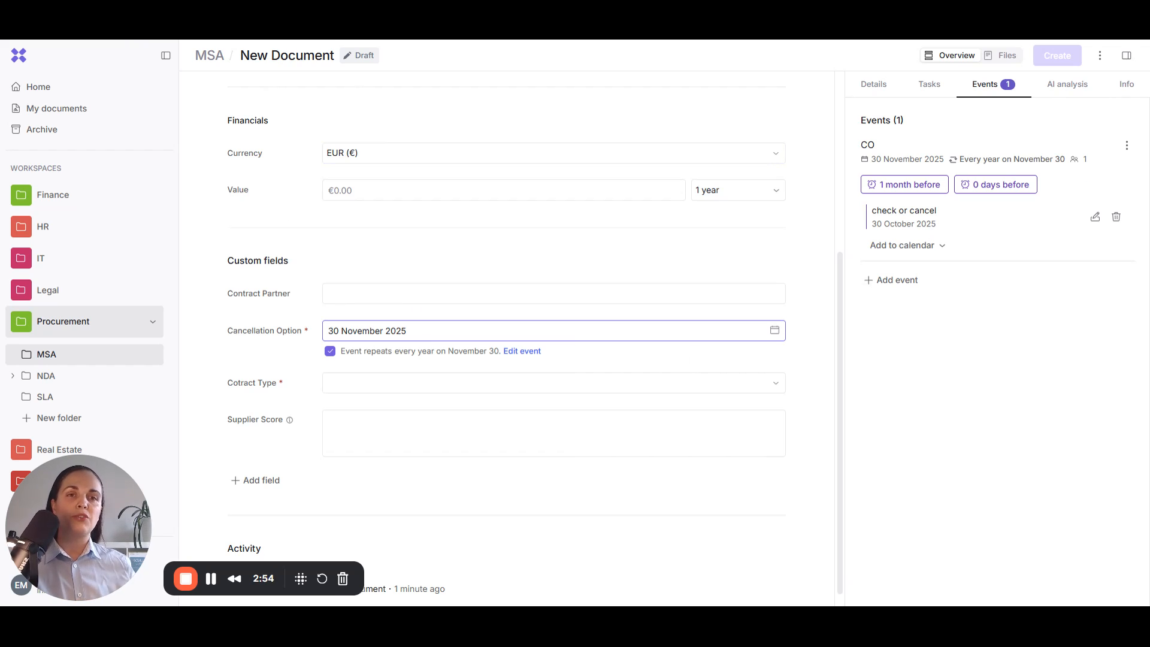
mouse_move(1085, 161)
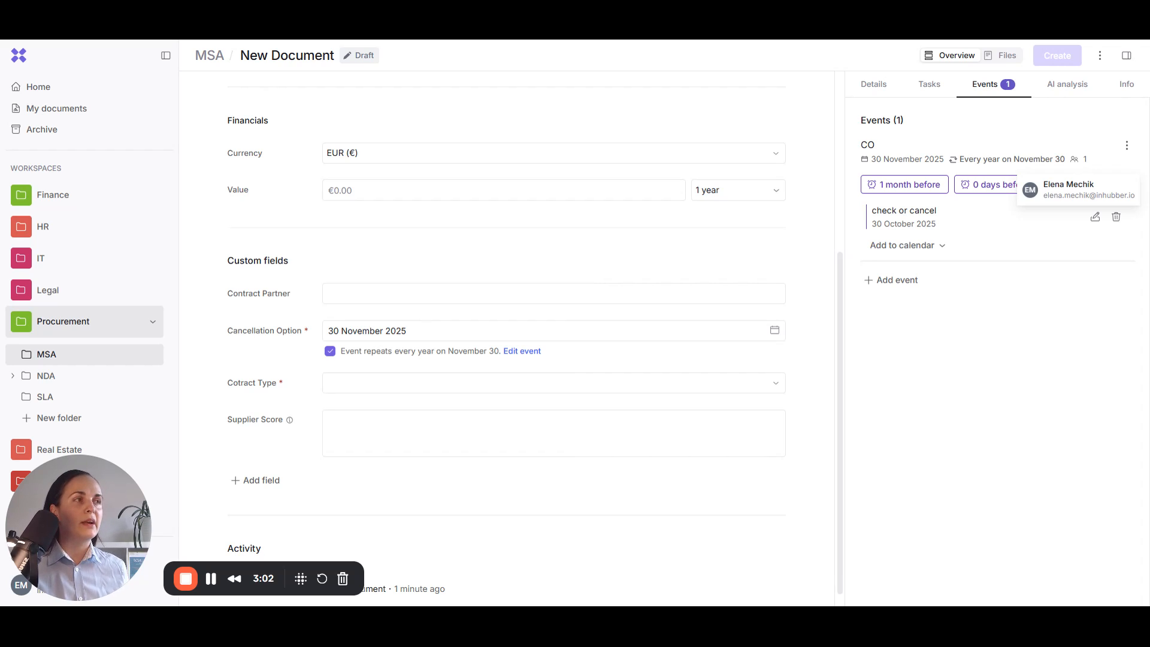
left_click(896, 280)
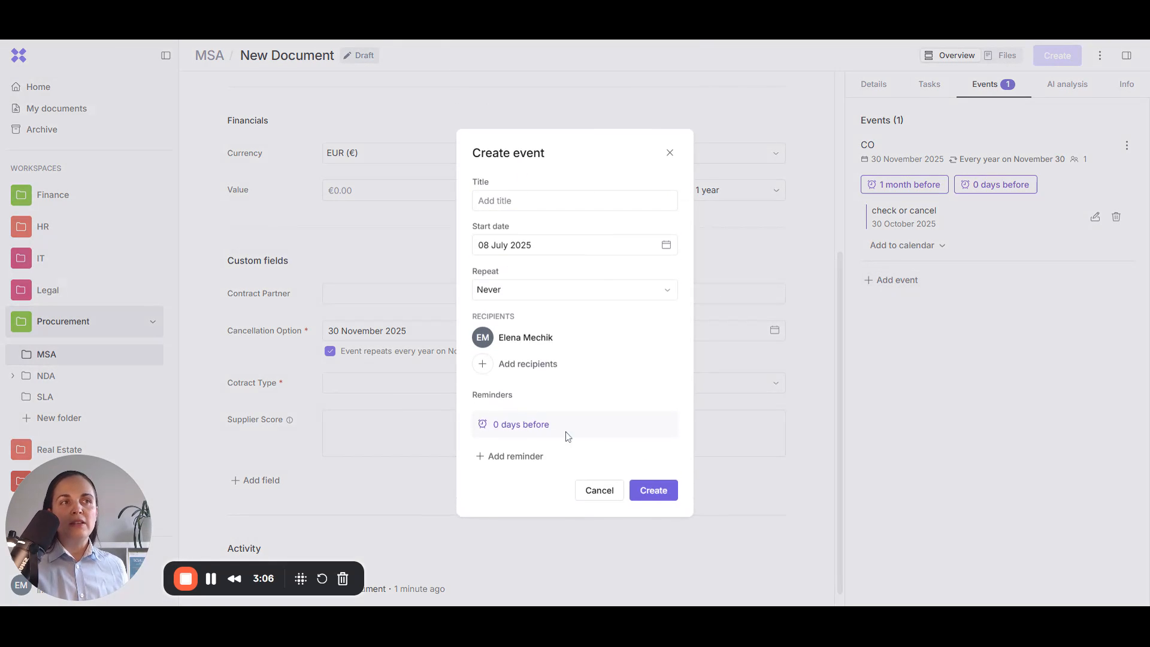
left_click(670, 153)
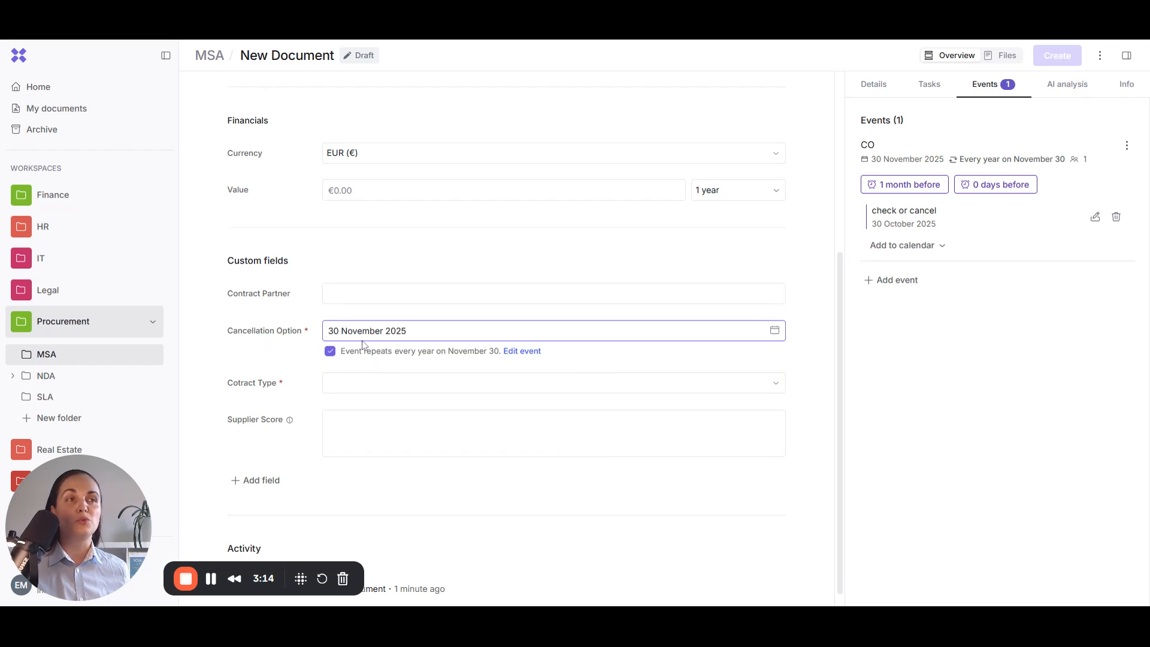
scroll(380, 371, "up", 5)
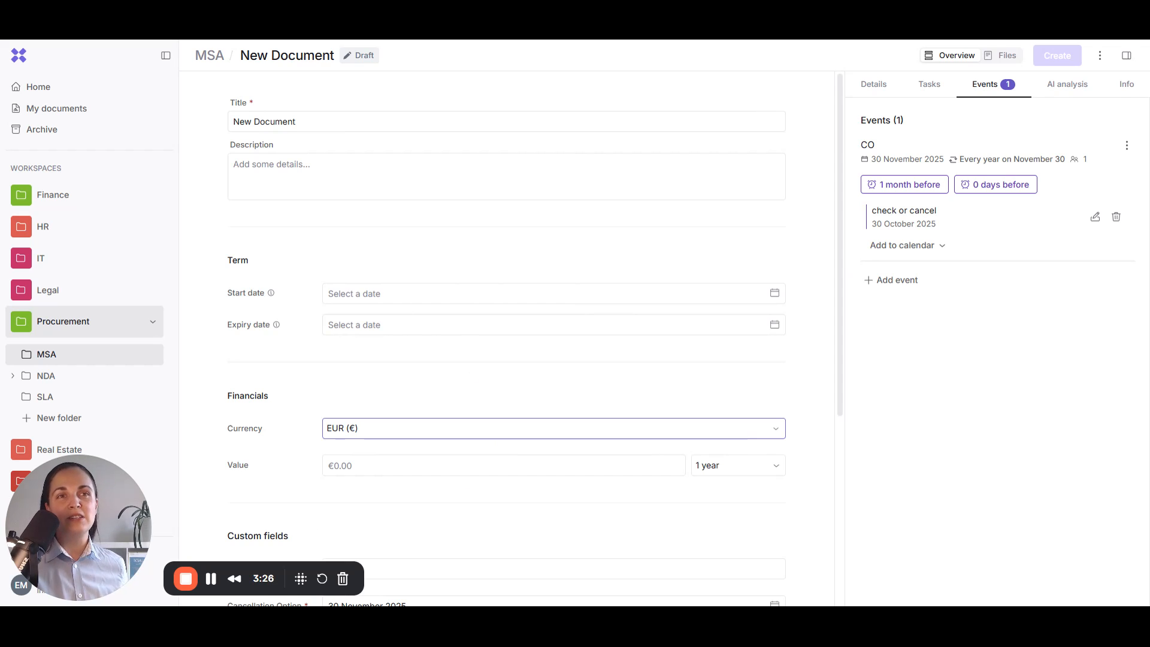
Step: Upload Service Level Agreement_Musterman Ltd.pdf under Details as an E-signature file
left_click(873, 87)
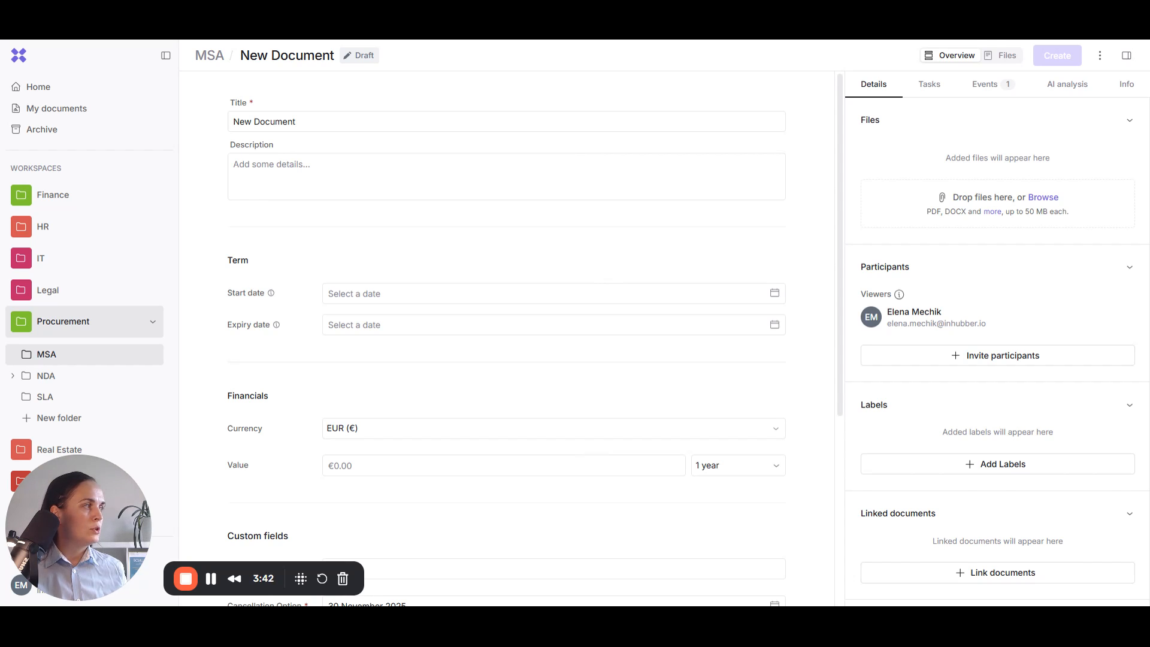
left_click_drag(1137, 323, 575, 324)
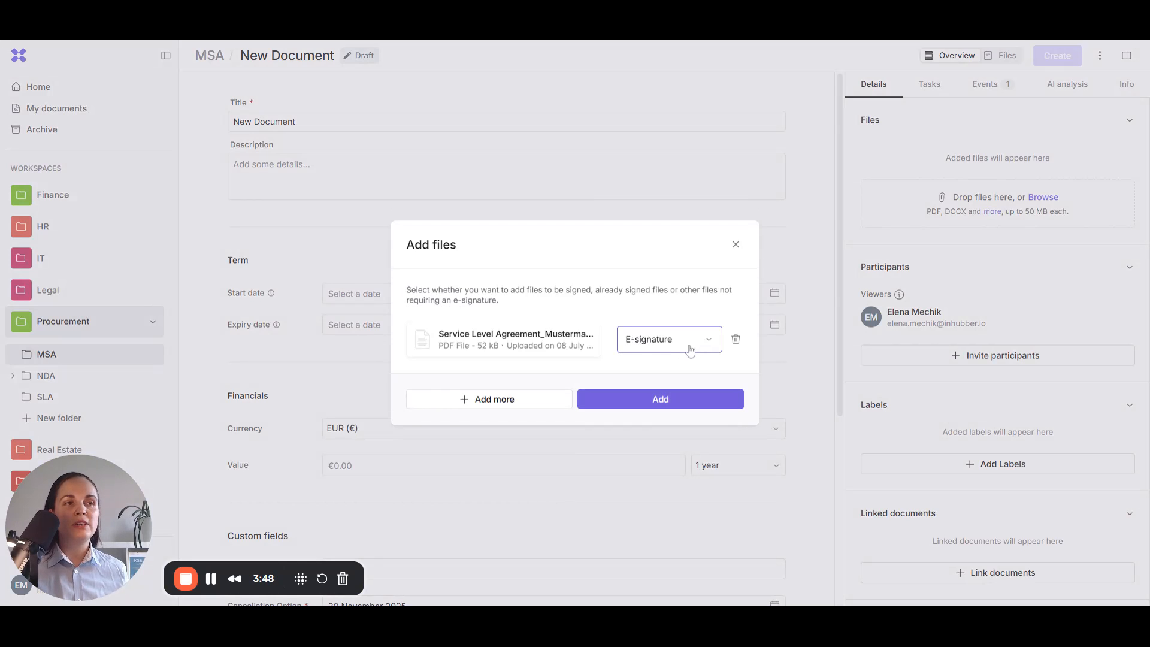
left_click(711, 342)
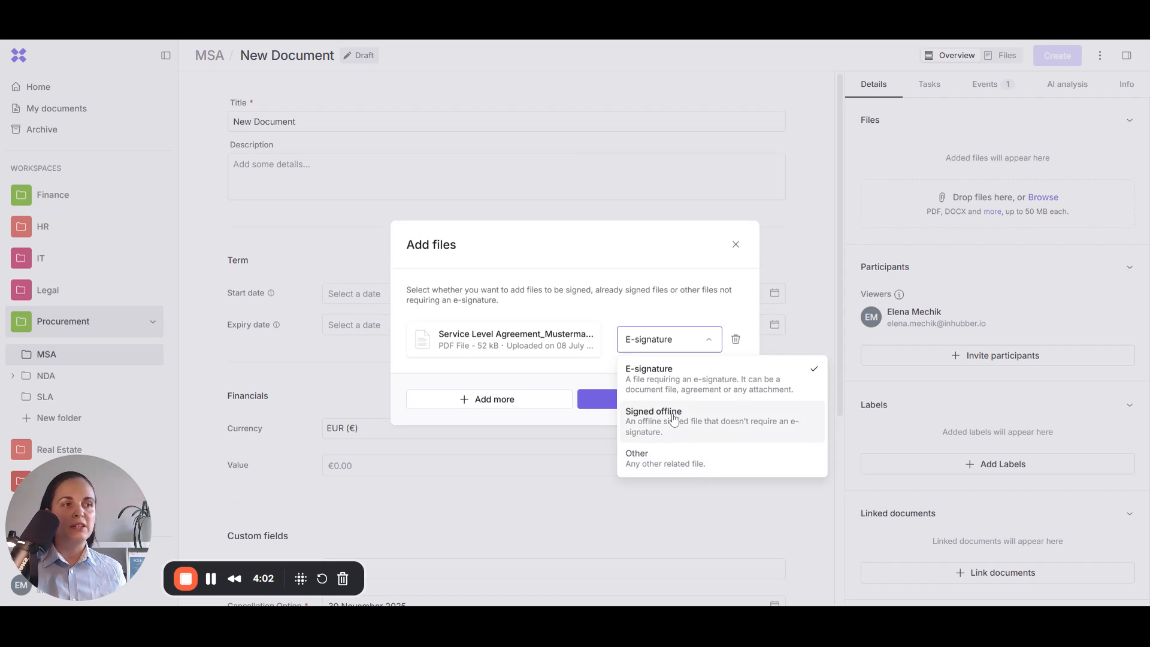
left_click(660, 386)
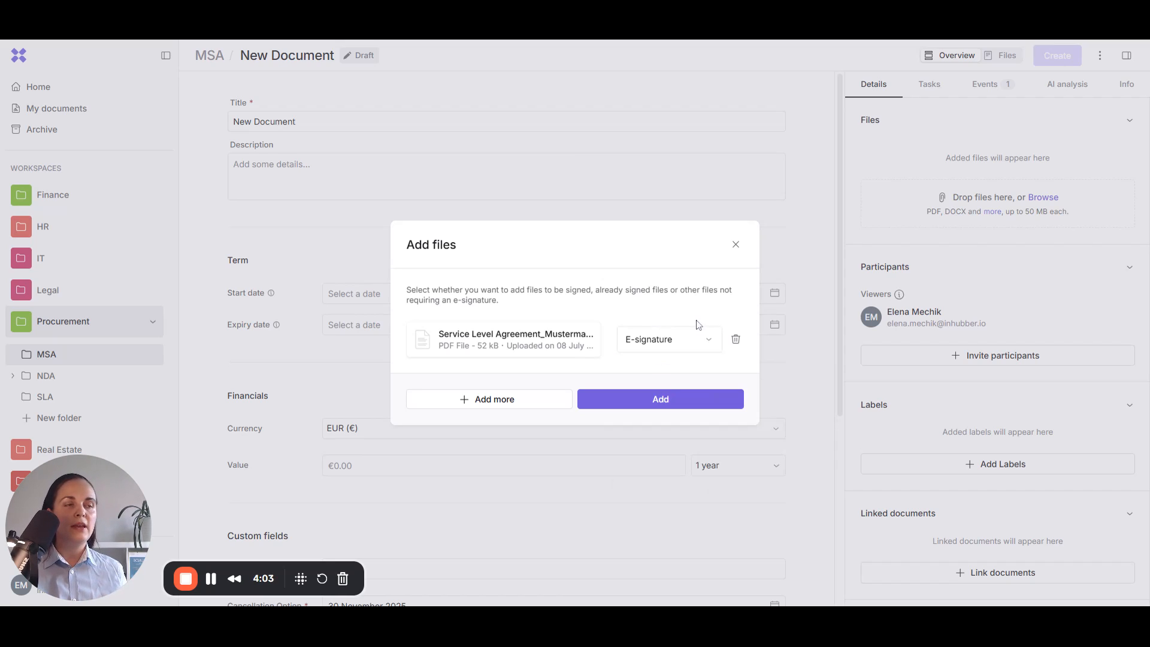
left_click(659, 401)
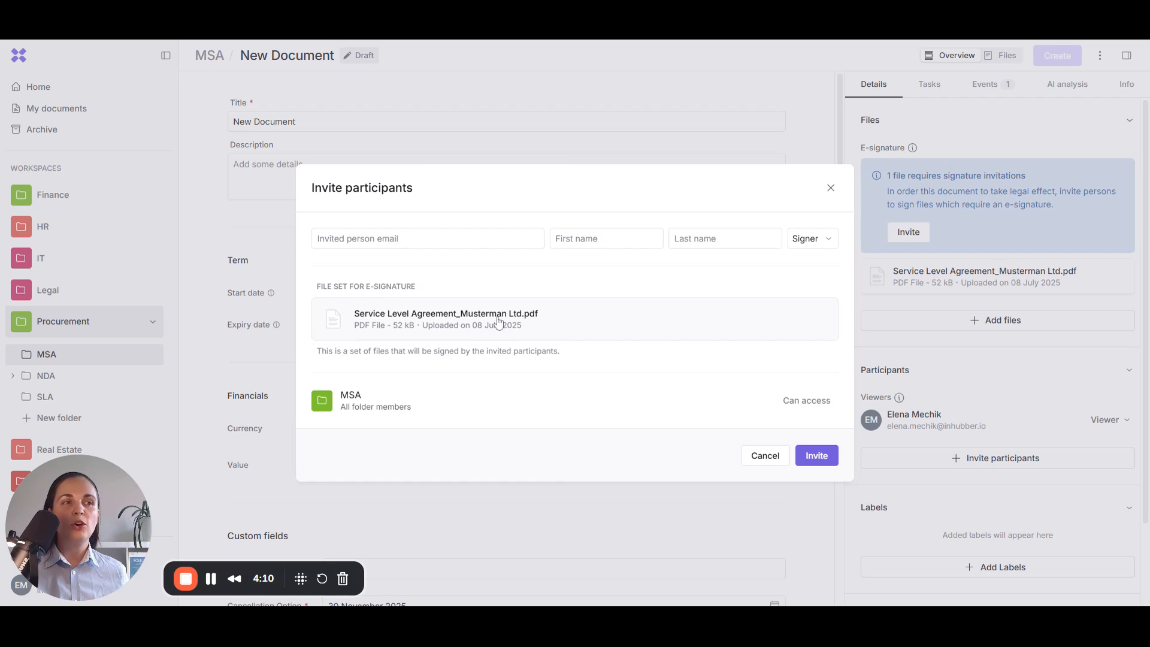
Step: Dismiss the invite without adding anyone, and change the existing participant from Viewer to Signer
left_click(329, 235)
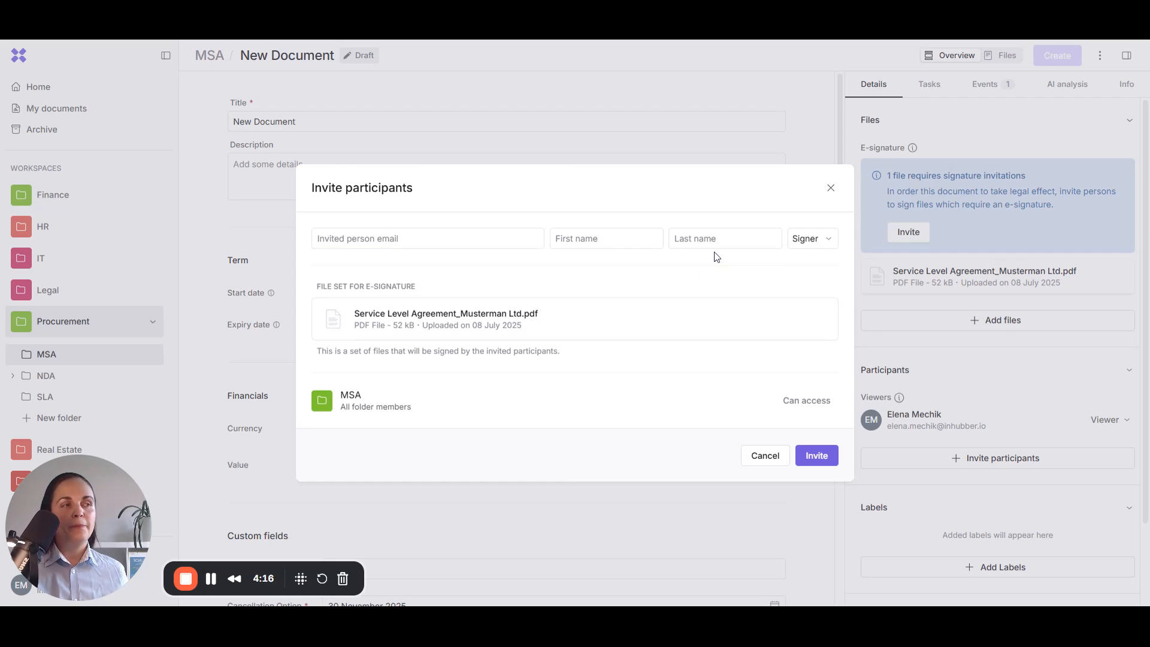
left_click(808, 239)
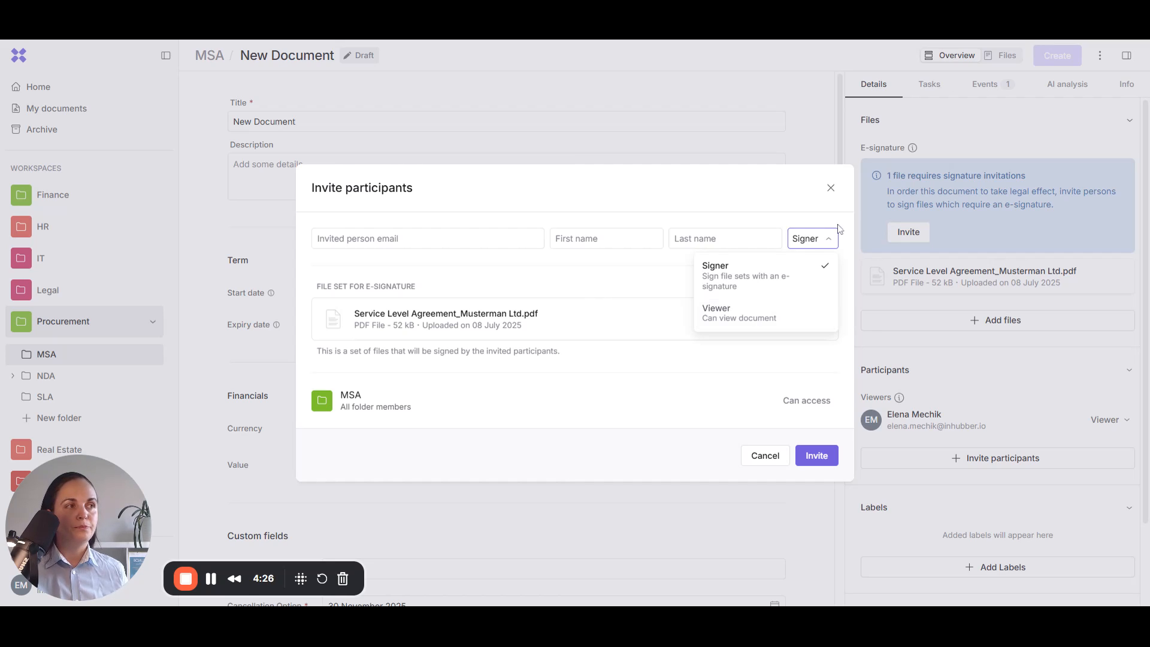
left_click(830, 188)
left_click(831, 188)
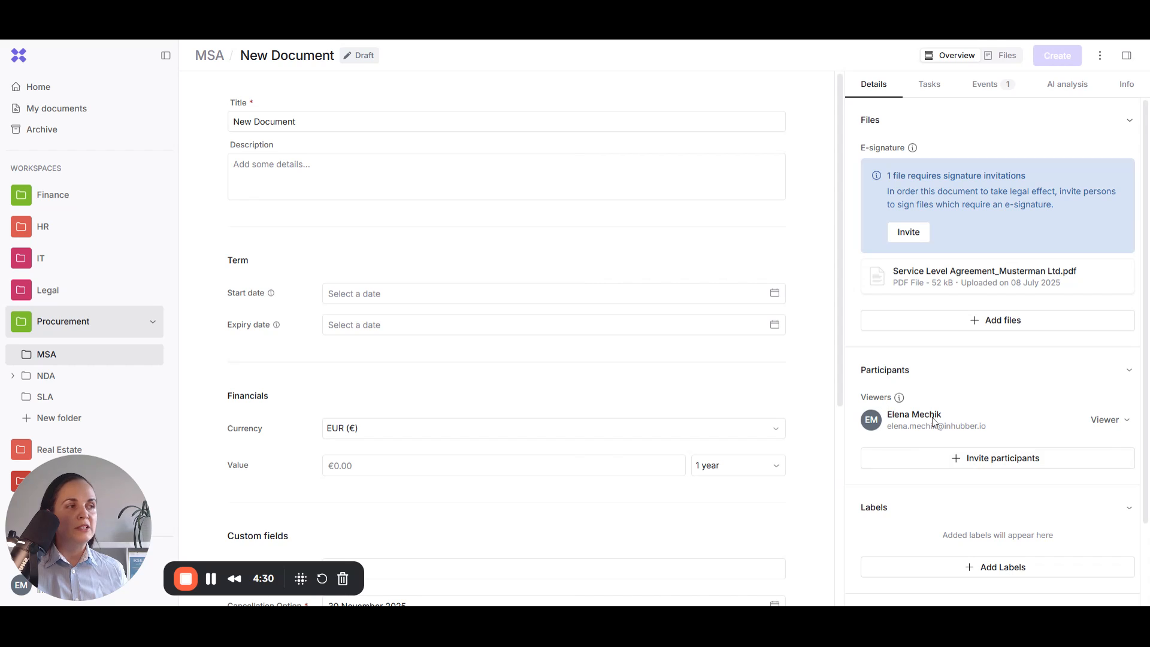
left_click(1107, 420)
left_click(1052, 453)
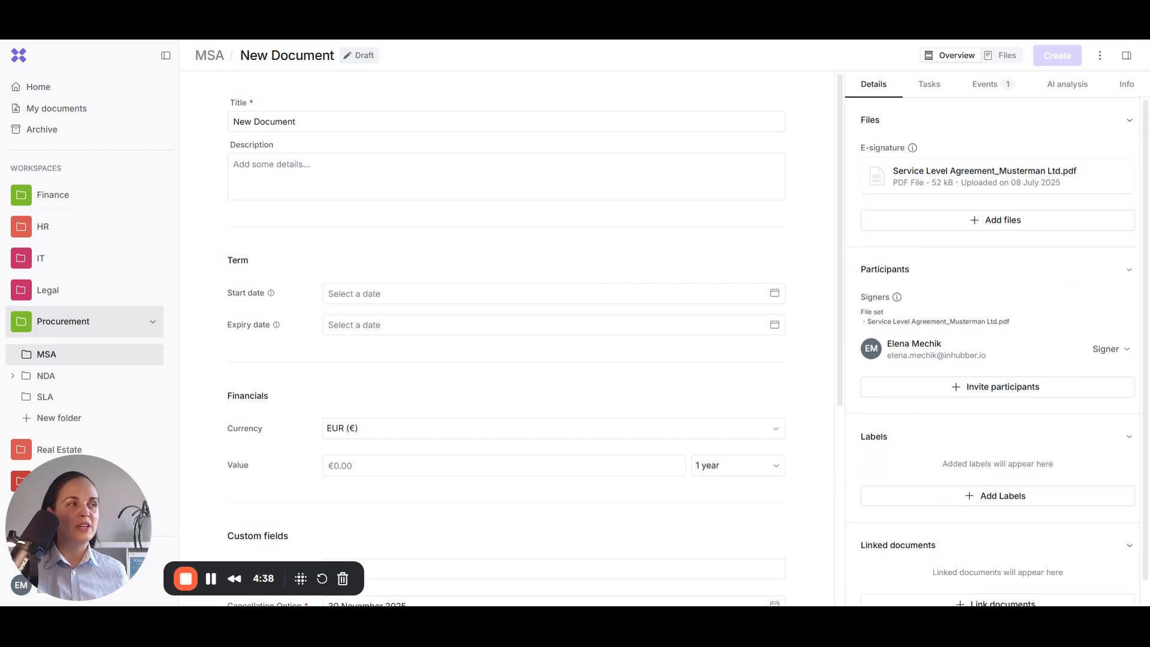
Step: Replace the title 'New Document' with 'MSA Test ltd.'
left_click_drag(295, 121, 233, 121)
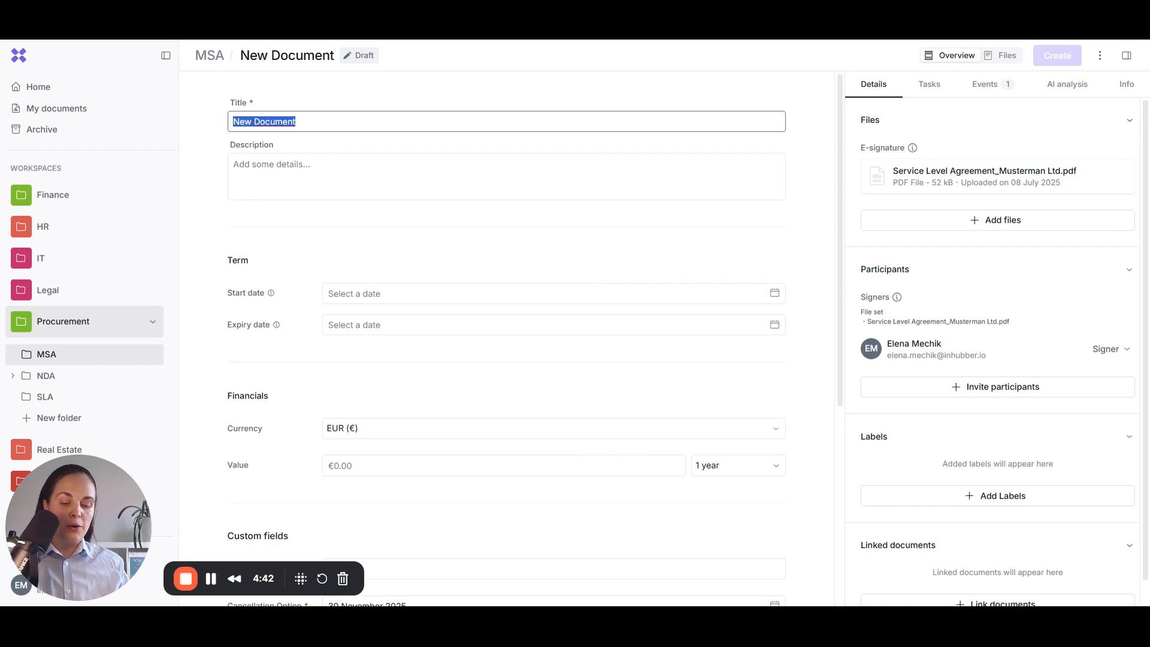
type("MSA")
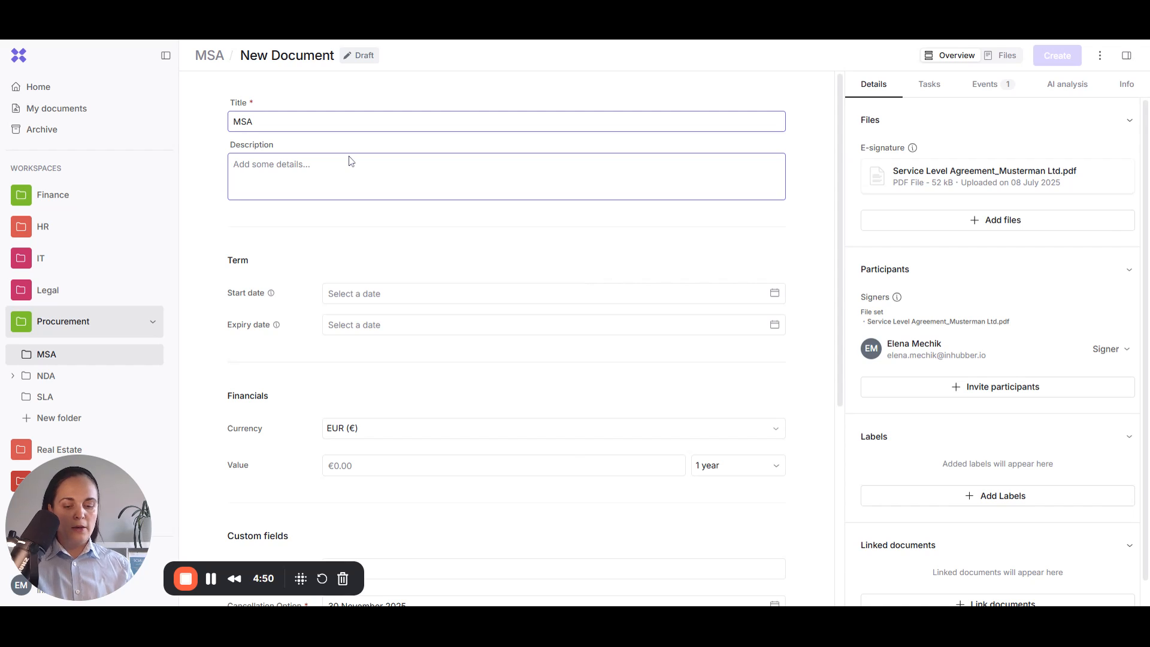
type("Test It")
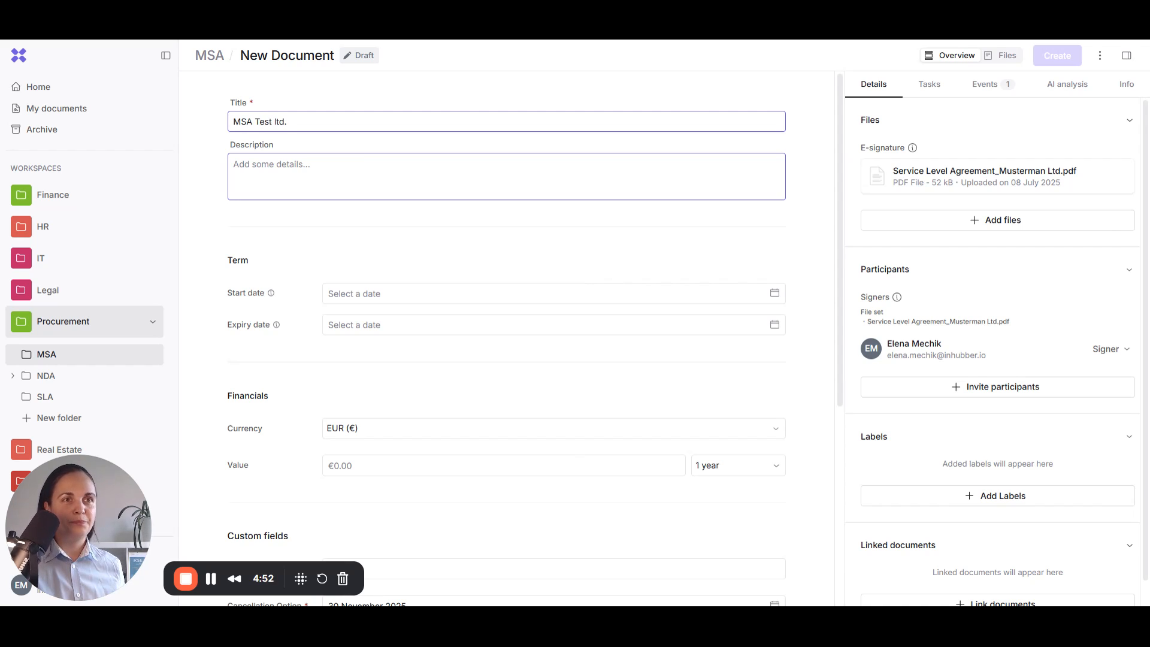
Step: Set start date 01 August 2025, value 12458 EUR and contract type MSA
left_click(336, 293)
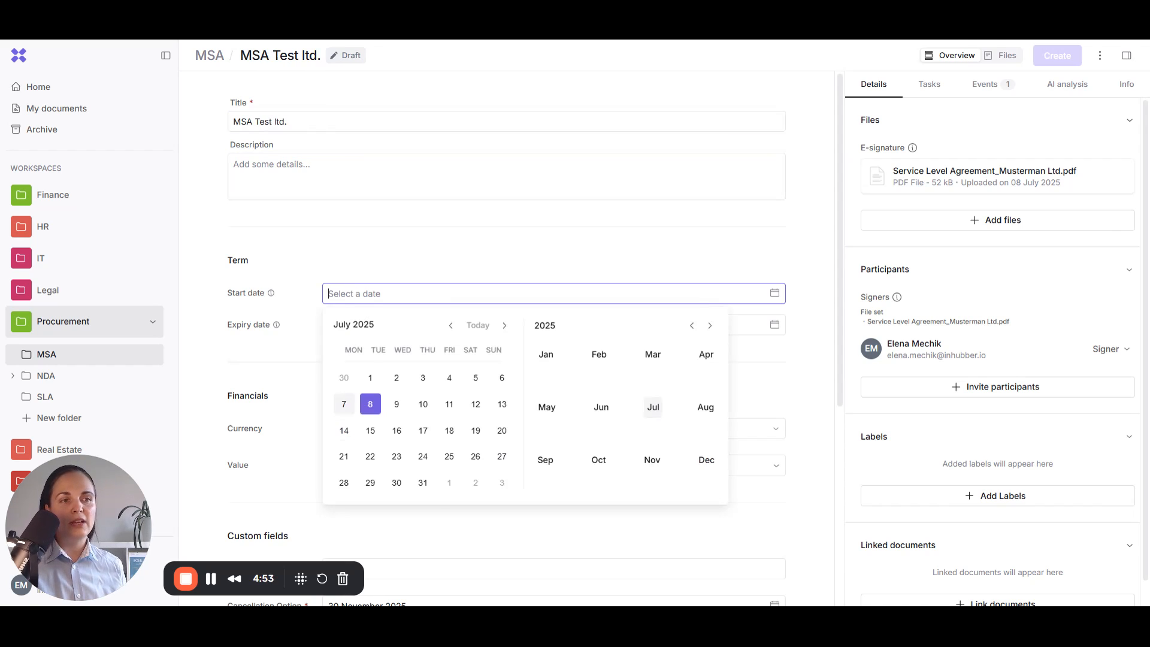
left_click(446, 485)
left_click(327, 475)
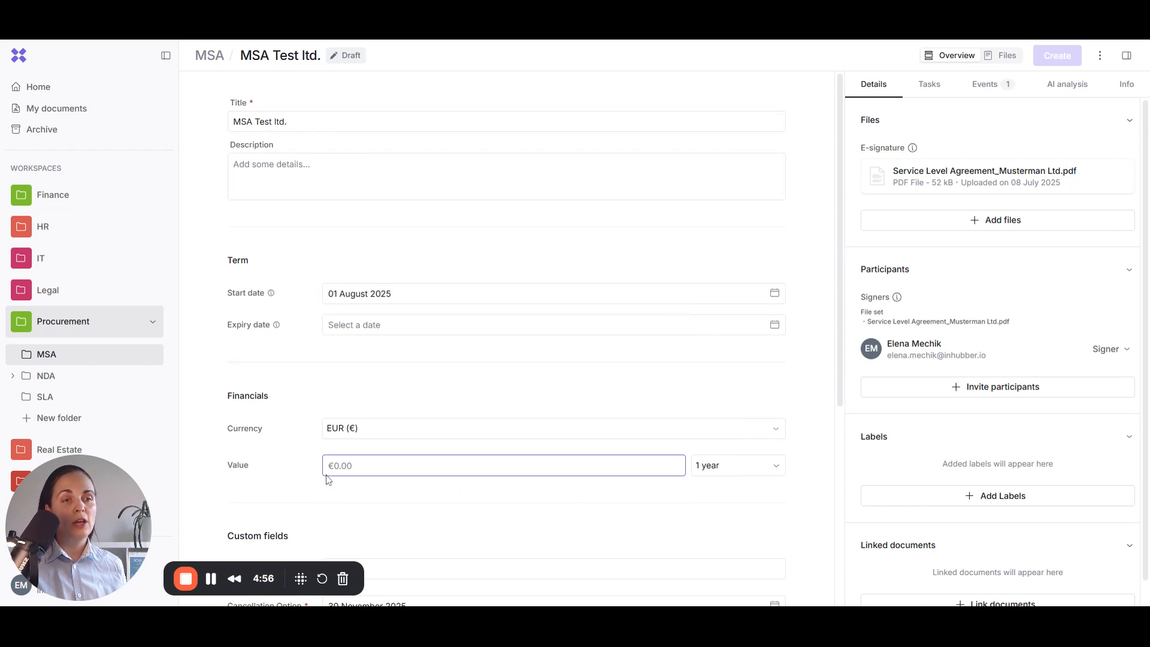
type("12458")
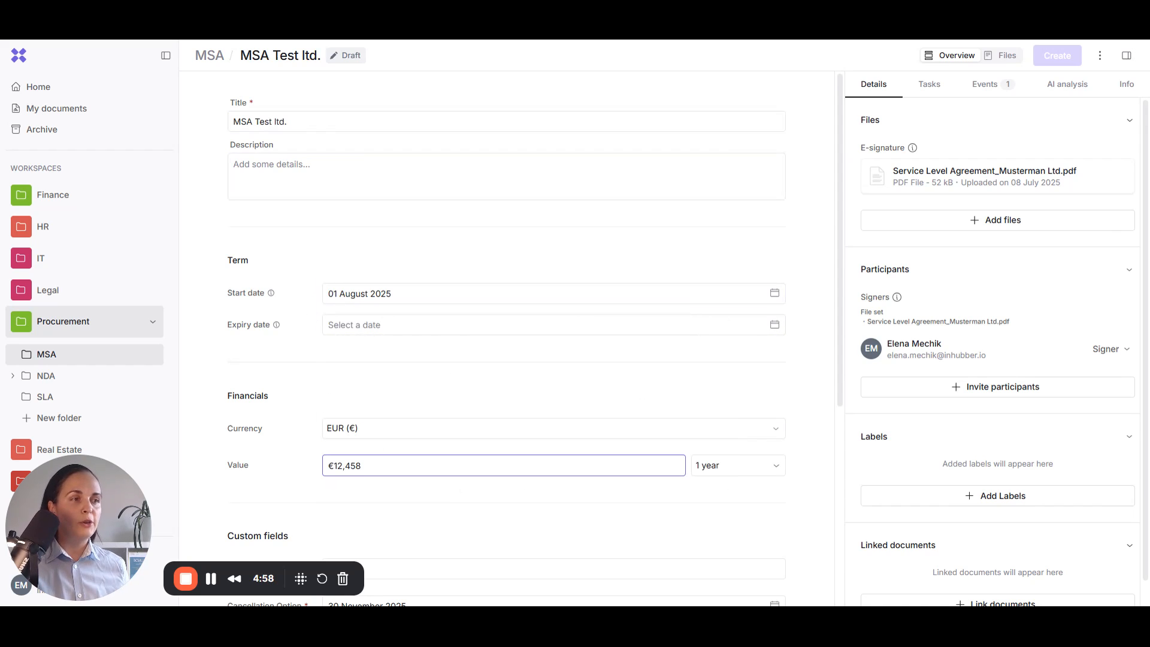
scroll(511, 441, "down", 5)
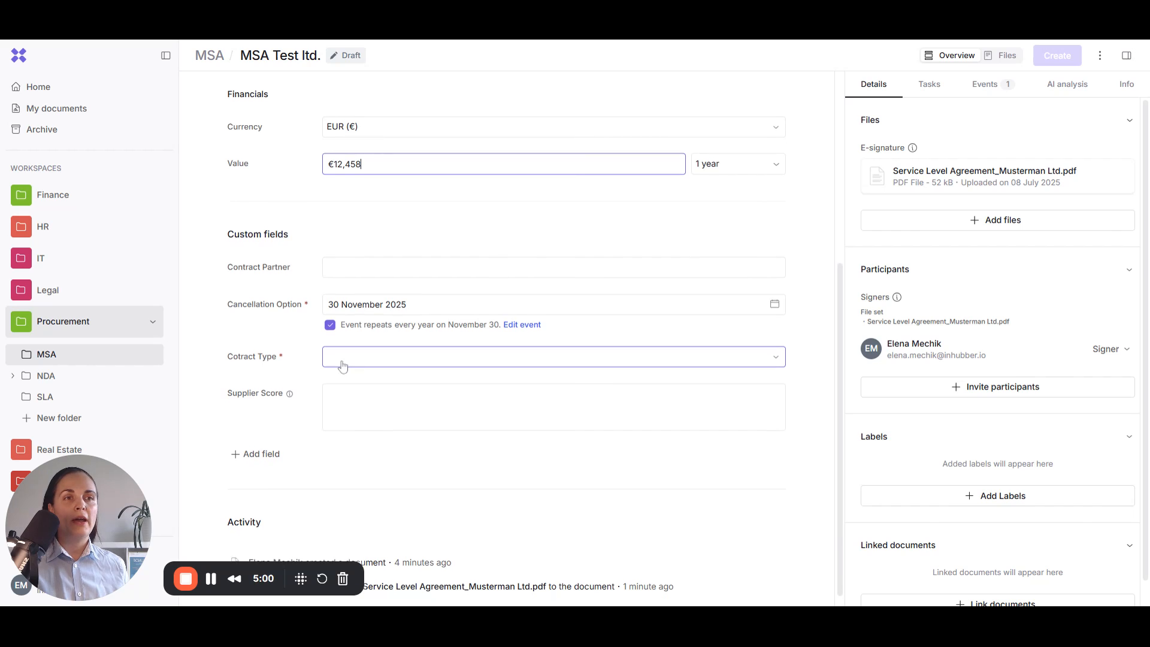
left_click(342, 365)
left_click(360, 382)
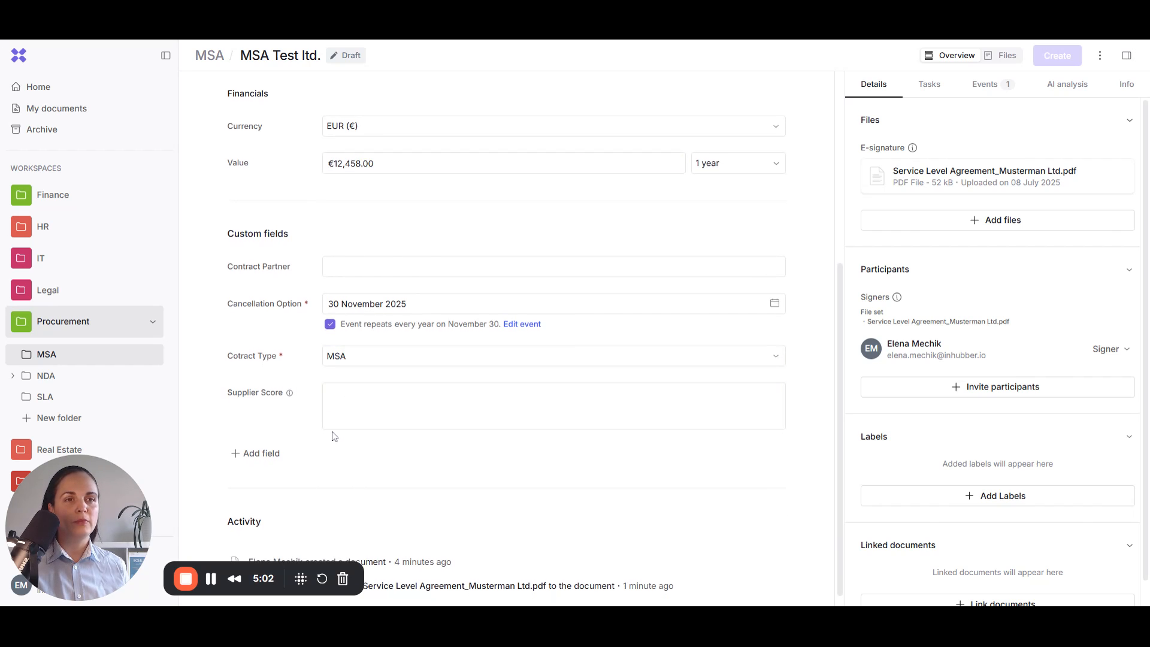
scroll(440, 468, "up", 5)
scroll(442, 467, "down", 4)
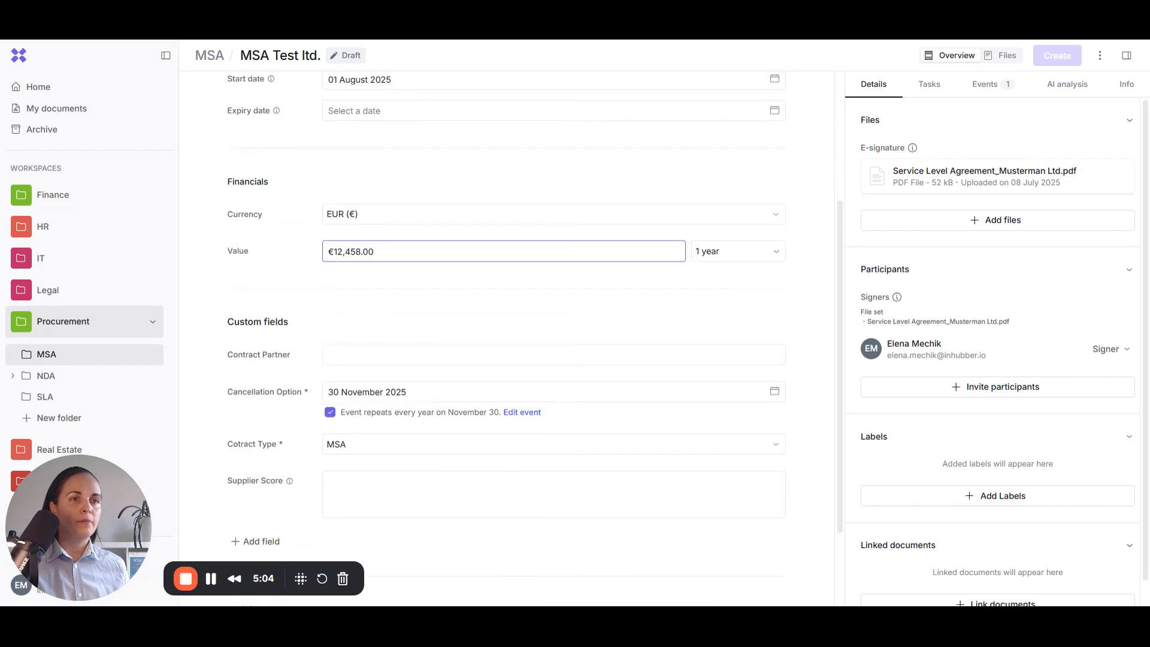
scroll(503, 180, "down", 2)
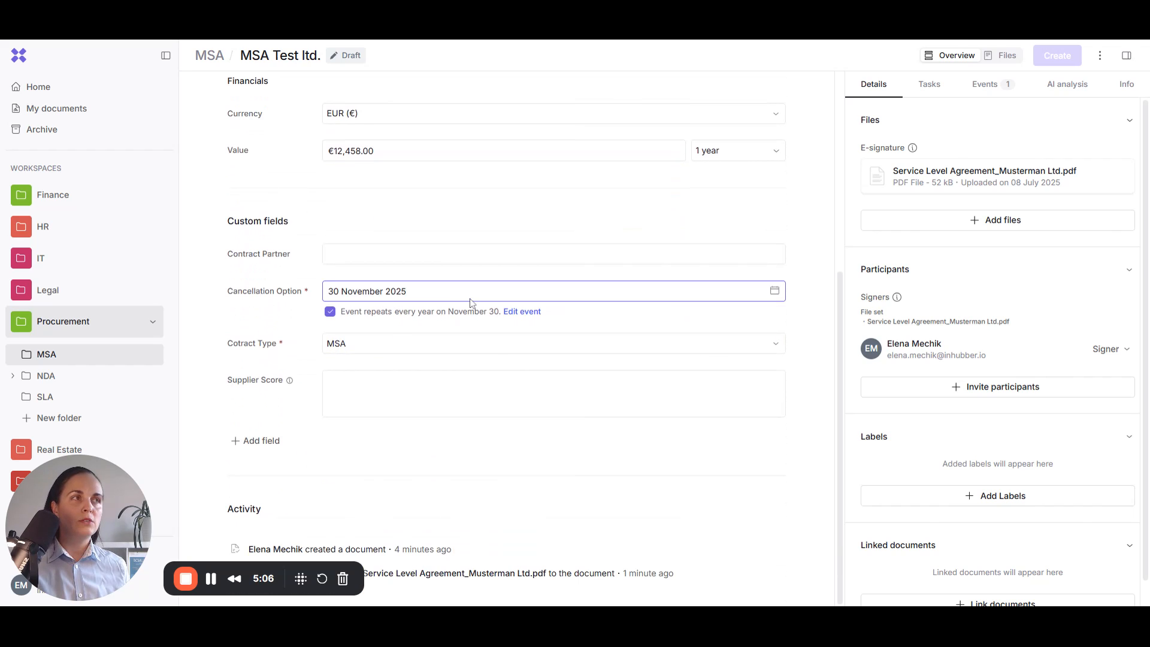
scroll(471, 302, "up", 6)
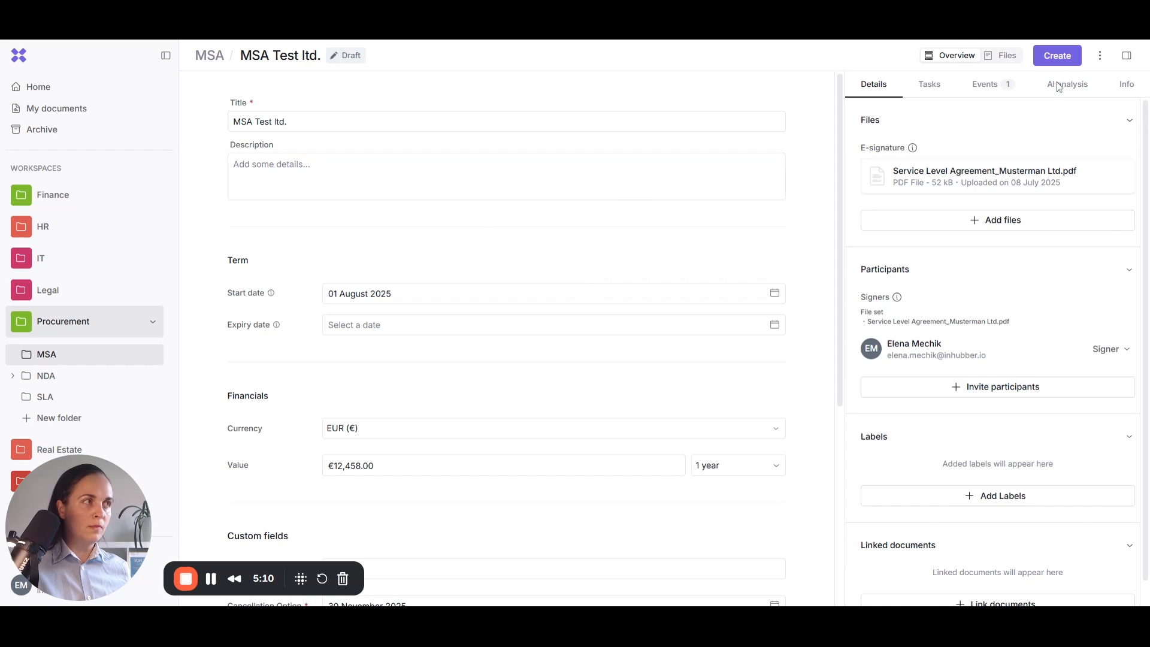
Step: Create the MSA Test ltd. document so it shows Pending 0/1
left_click(1055, 58)
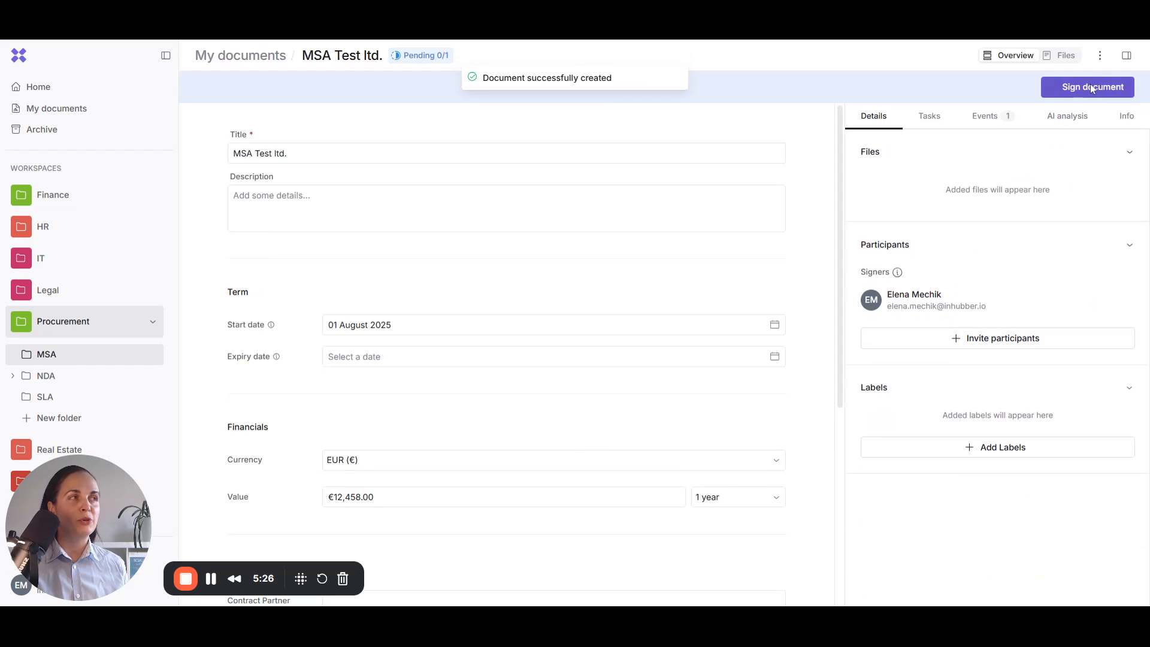
Step: Sign the Service Level Agreement PDF after accepting the e-signature consent statement
left_click(1090, 87)
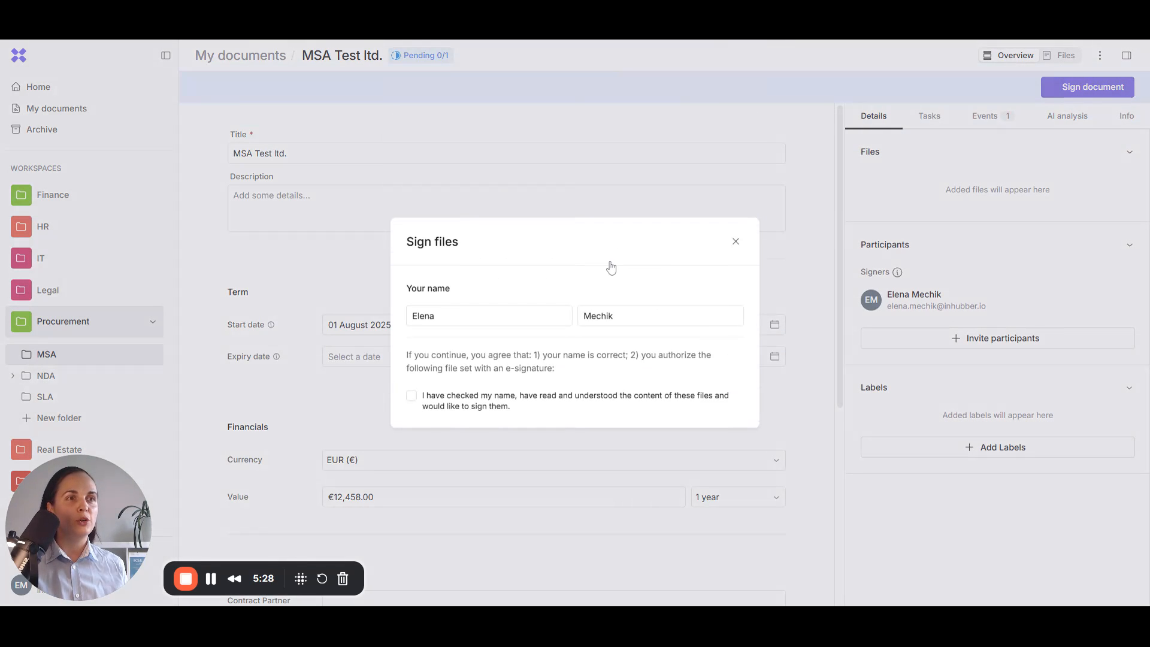
left_click(412, 395)
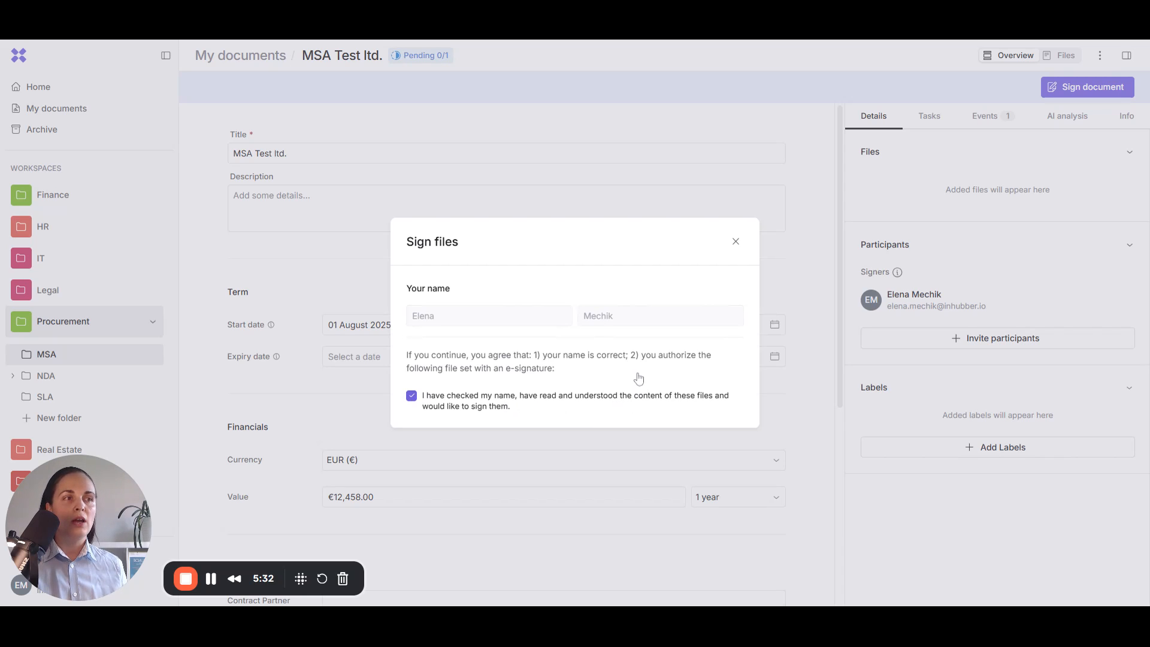
left_click(710, 419)
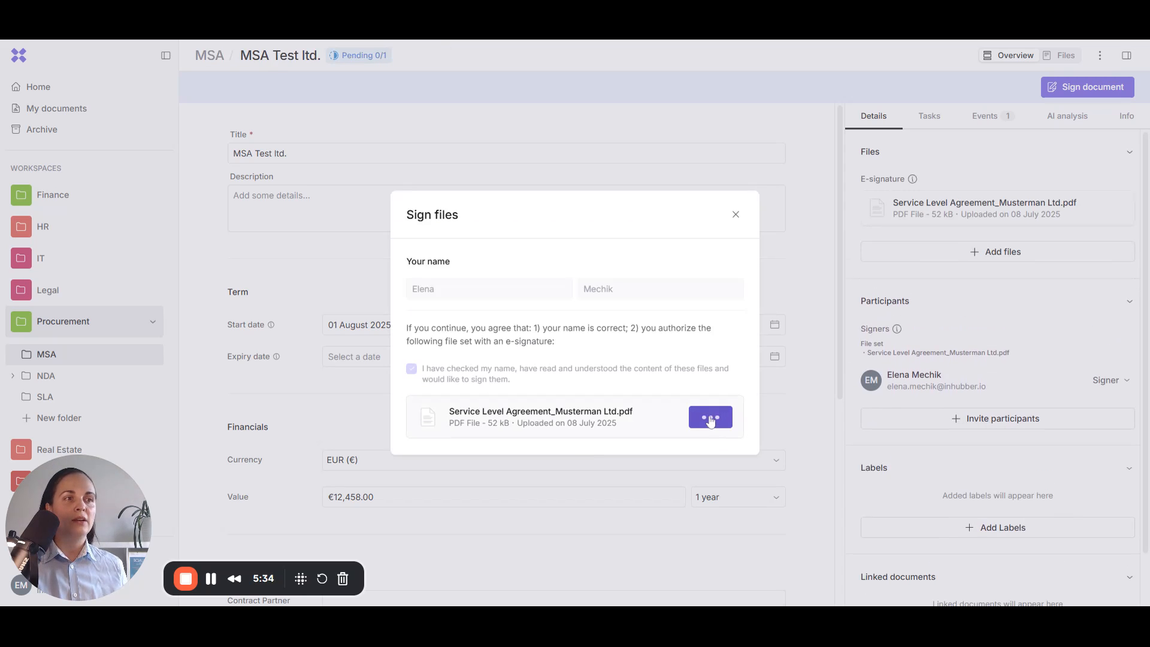